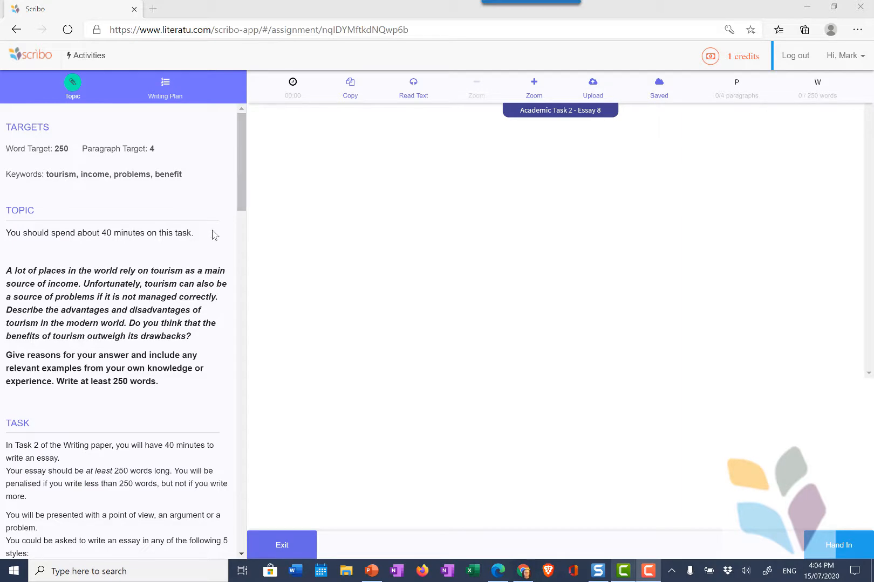
- Review the task's targets and four keywords, then start the essay writing timer
{"action": "left_click", "coordinate": [256, 142]}
{"action": "left_click_drag", "start_coordinate": [245, 194], "coordinate": [238, 143]}
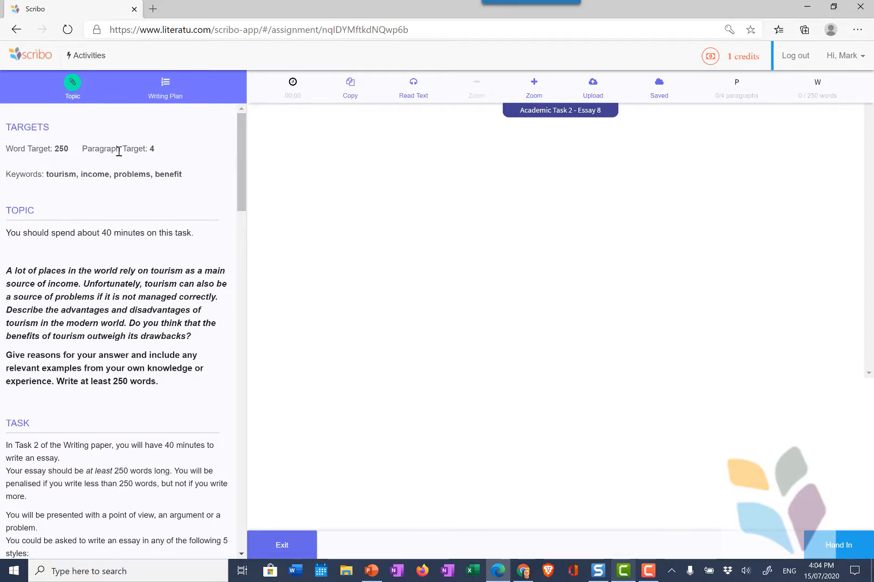
{"action": "left_click_drag", "start_coordinate": [184, 174], "coordinate": [139, 174]}
{"action": "left_click_drag", "start_coordinate": [77, 174], "coordinate": [43, 175]}
{"action": "left_click", "coordinate": [120, 208]}
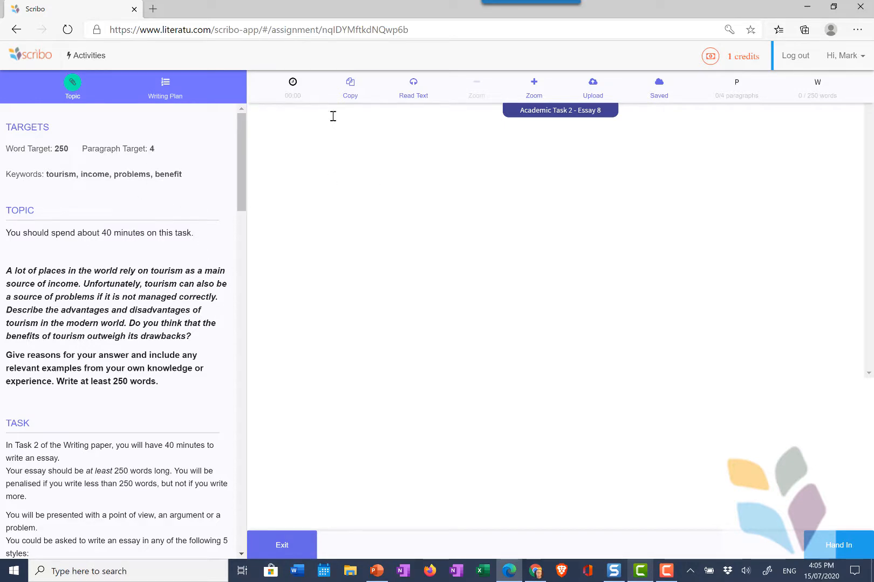
{"action": "left_click", "coordinate": [293, 82]}
- In the PEEL plan, place 'Can also be harmful' third, above 'Rich spots have emerged', and dock the plan
{"action": "left_click", "coordinate": [168, 101]}
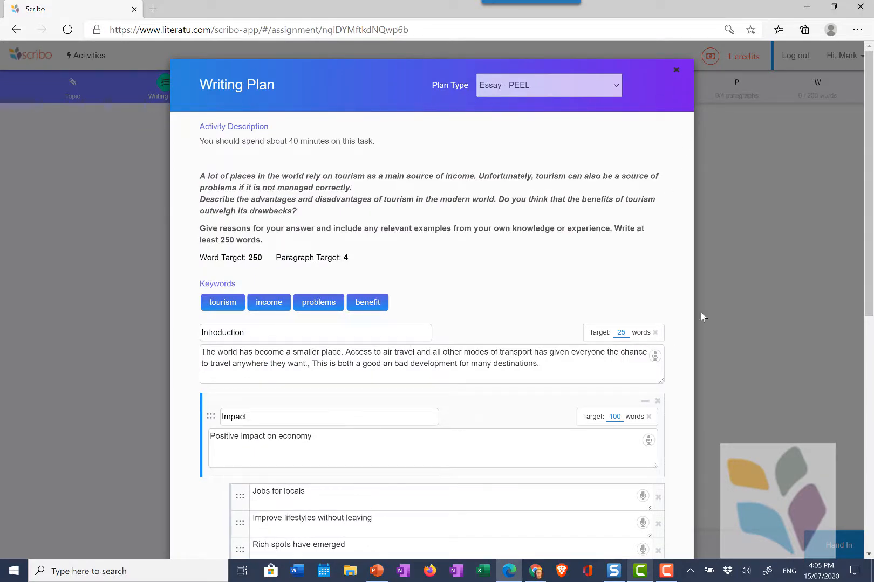
{"action": "left_click_drag", "start_coordinate": [869, 238], "coordinate": [859, 277]}
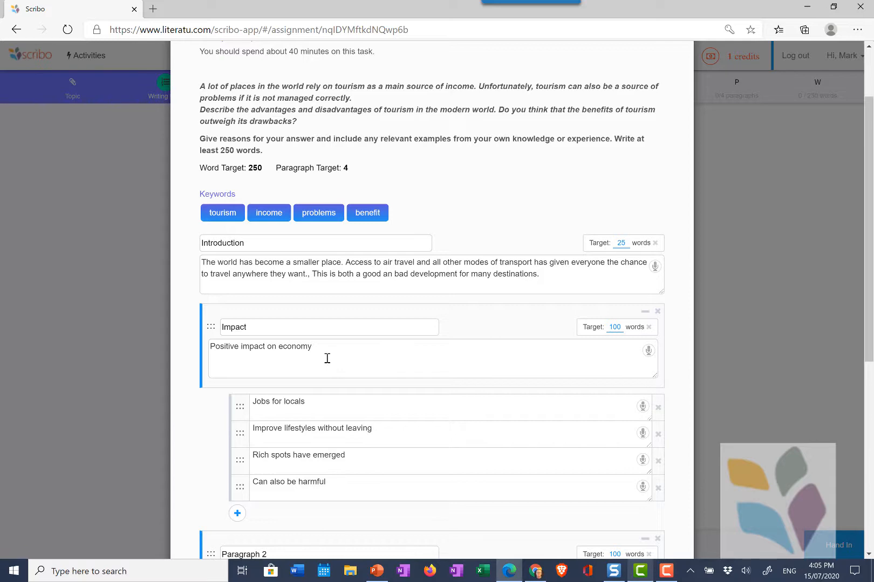
{"action": "scroll", "coordinate": [326, 358], "scroll_direction": "down", "scroll_amount": 5}
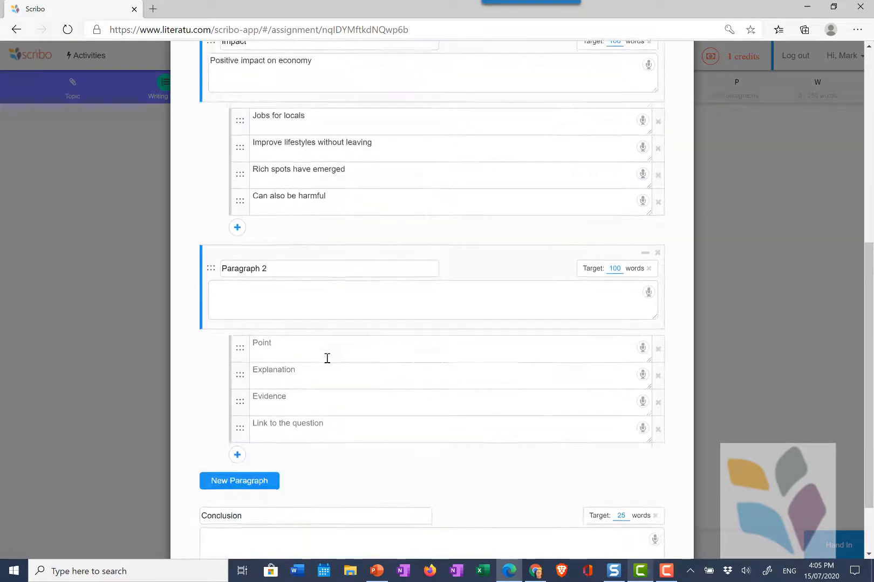
{"action": "scroll", "coordinate": [326, 357], "scroll_direction": "up", "scroll_amount": 5}
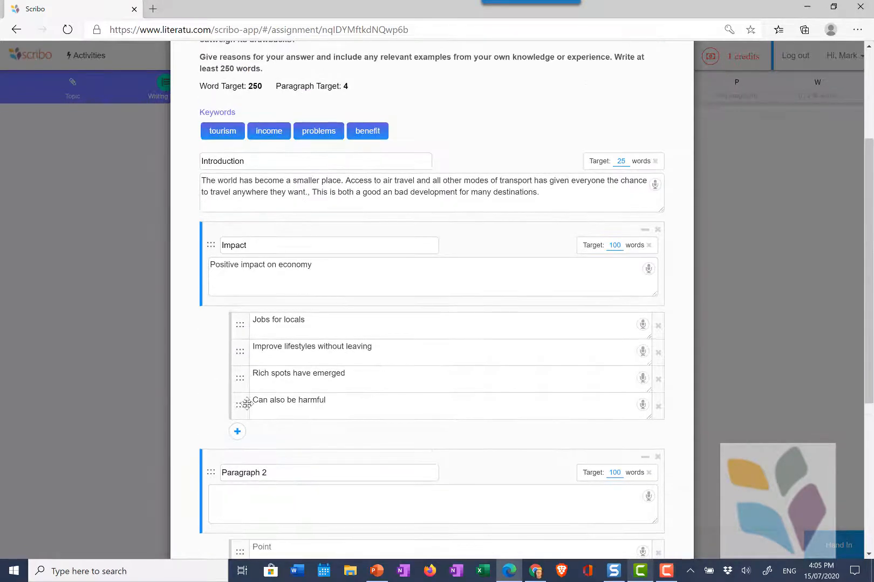
{"action": "left_click_drag", "start_coordinate": [246, 404], "coordinate": [240, 377]}
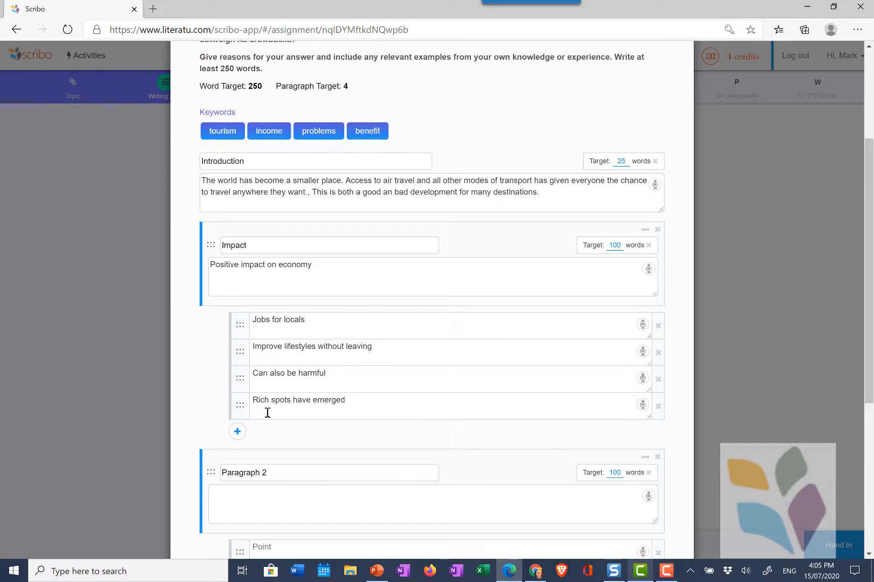
{"action": "scroll", "coordinate": [505, 390], "scroll_direction": "up", "scroll_amount": 3}
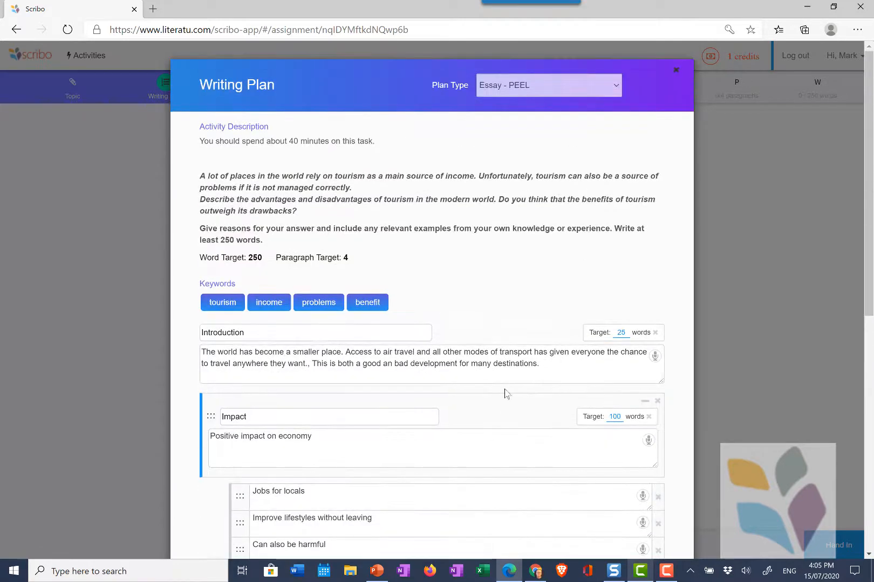
{"action": "scroll", "coordinate": [504, 392], "scroll_direction": "down", "scroll_amount": 8}
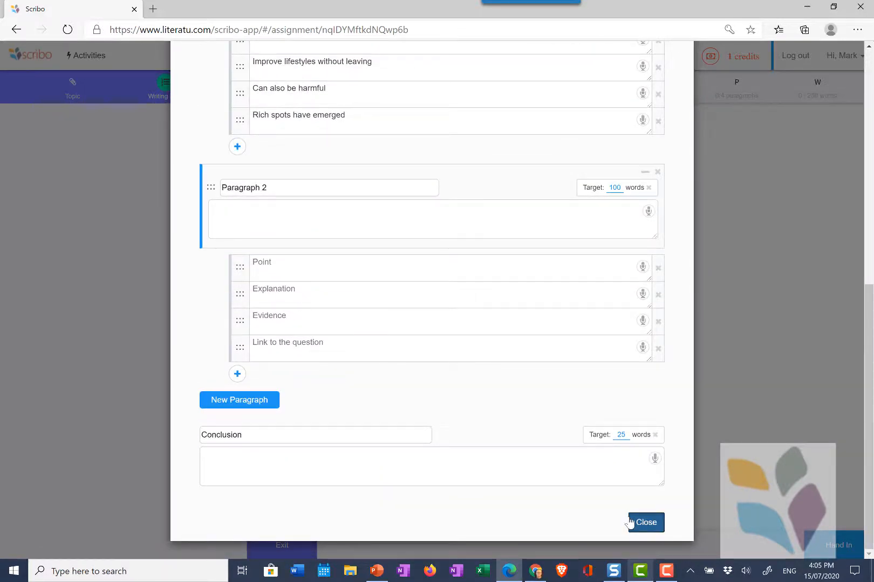
{"action": "left_click", "coordinate": [645, 523]}
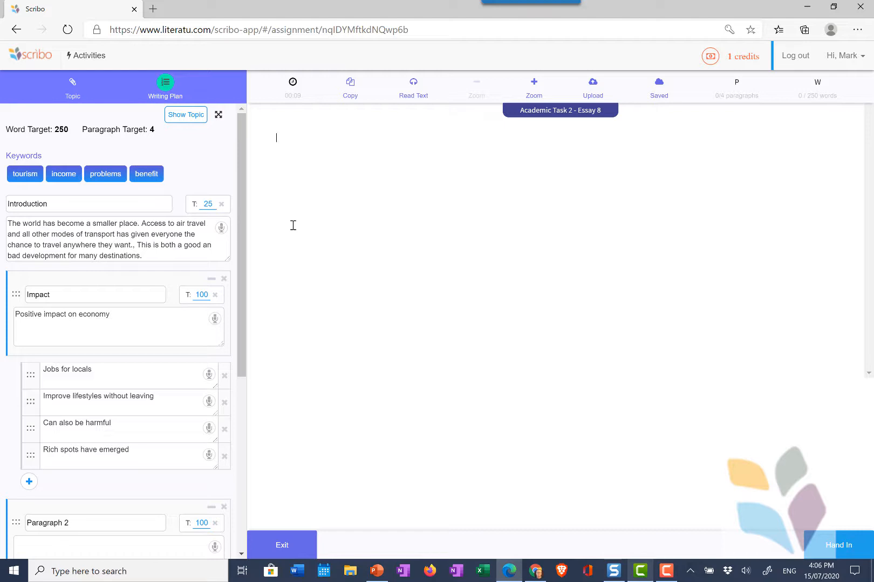
- Paste the finished 316-word, four-paragraph tourism essay into the editor
{"action": "key", "text": "ctrl+v"}
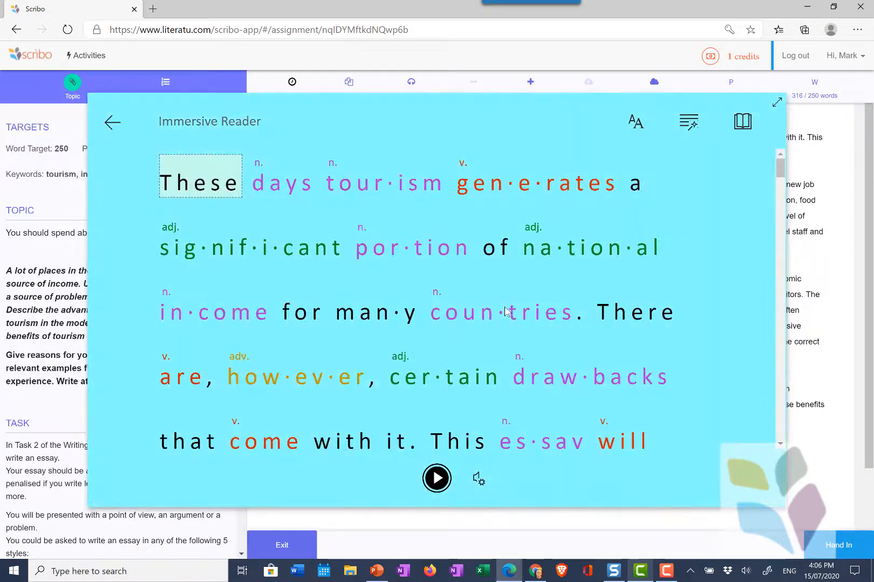
- Check reading preferences, play and pause the essay's opening aloud, then return to the editor
{"action": "left_click", "coordinate": [743, 124]}
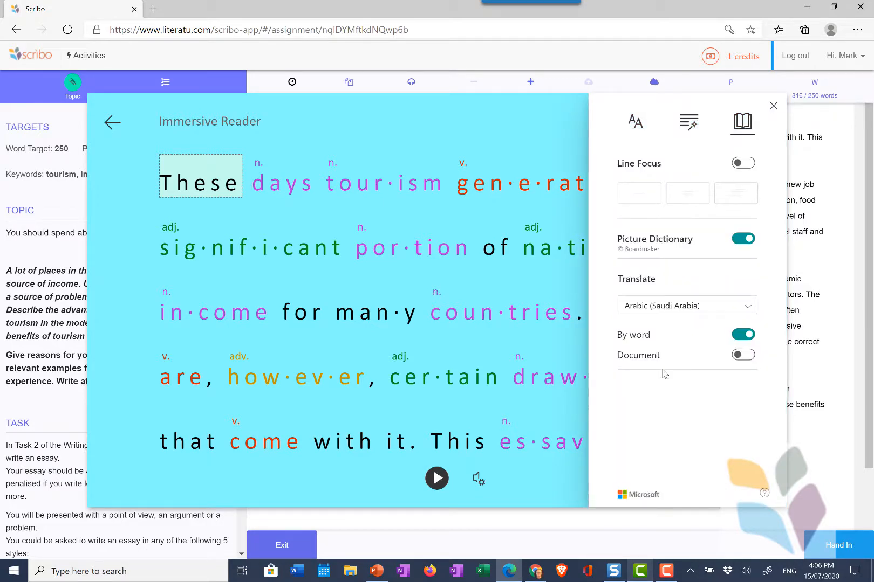
{"action": "left_click", "coordinate": [486, 118]}
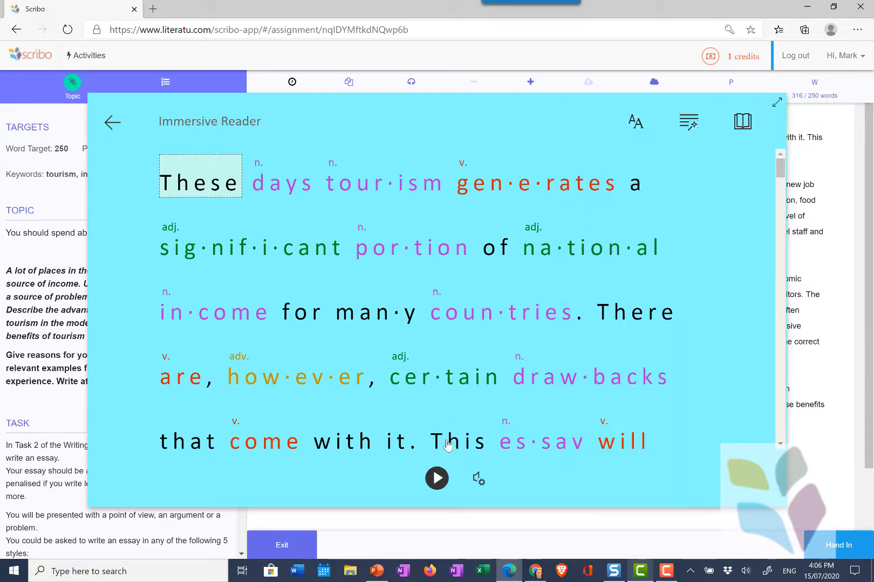
{"action": "left_click", "coordinate": [436, 479]}
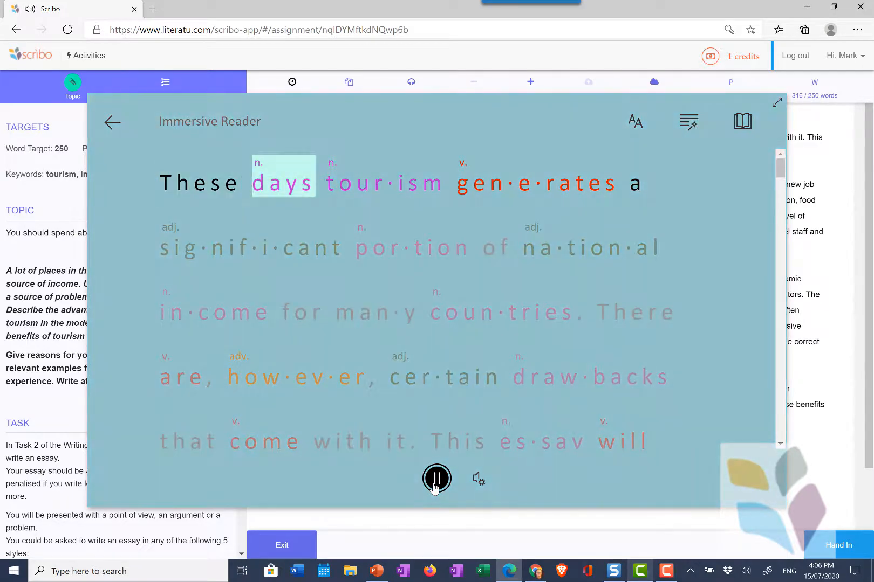
{"action": "left_click", "coordinate": [436, 479]}
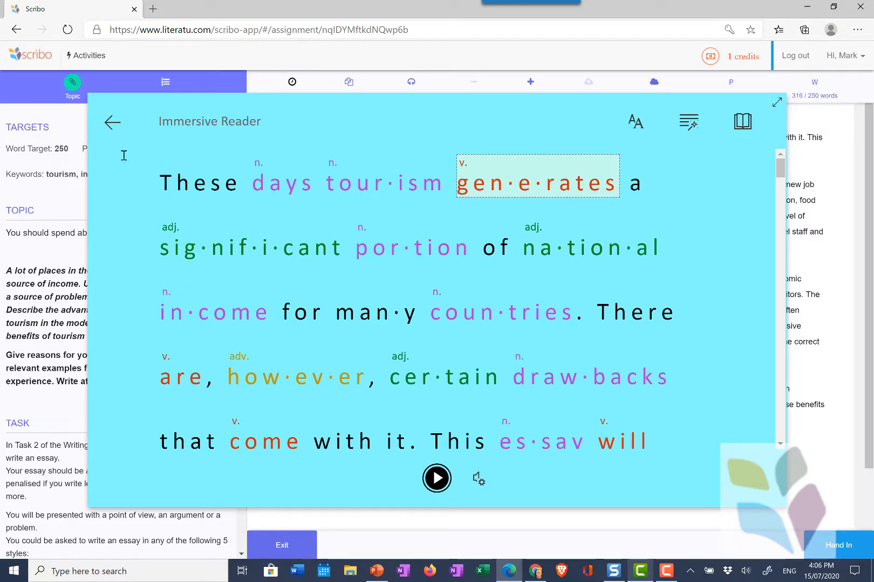
{"action": "left_click", "coordinate": [112, 123]}
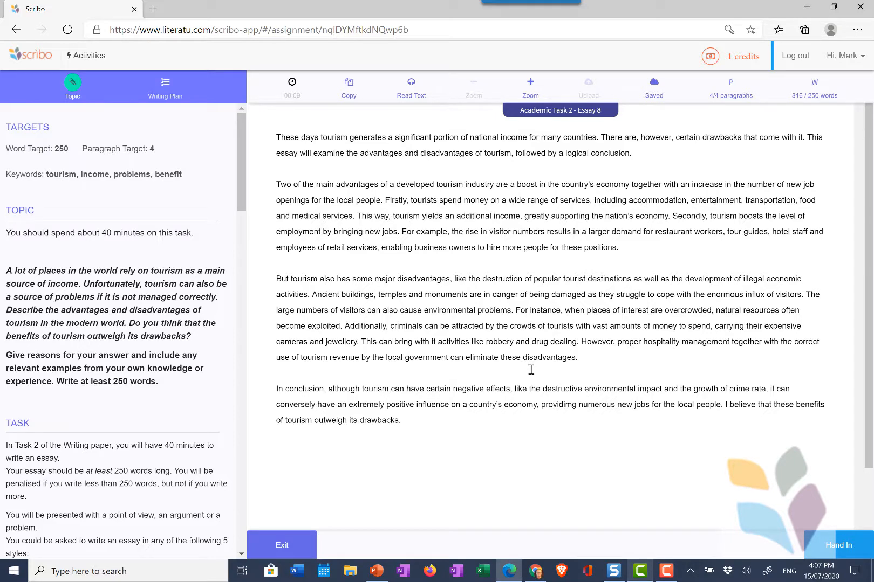
- Hand in the tourism essay with 'Yes, Hand in' and dismiss the thank-you message
{"action": "left_click", "coordinate": [838, 546]}
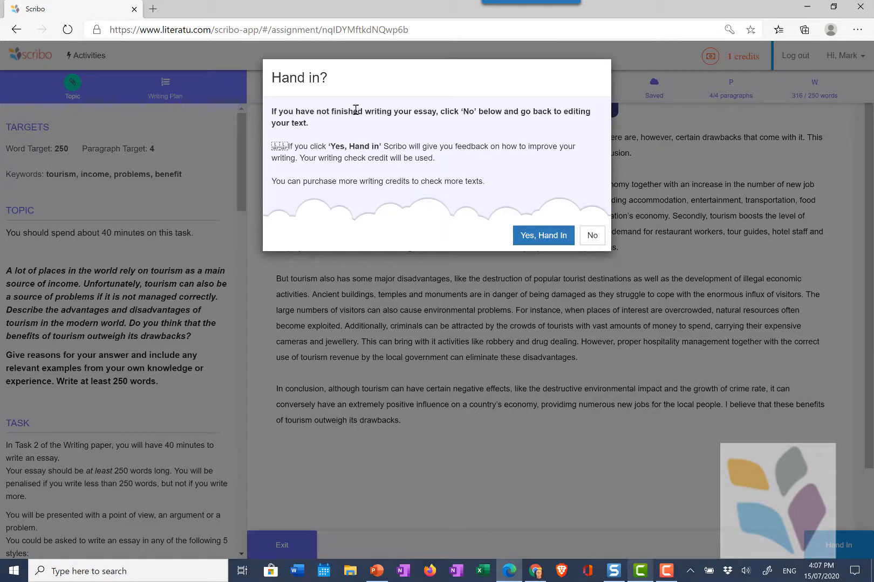
{"action": "left_click", "coordinate": [536, 236]}
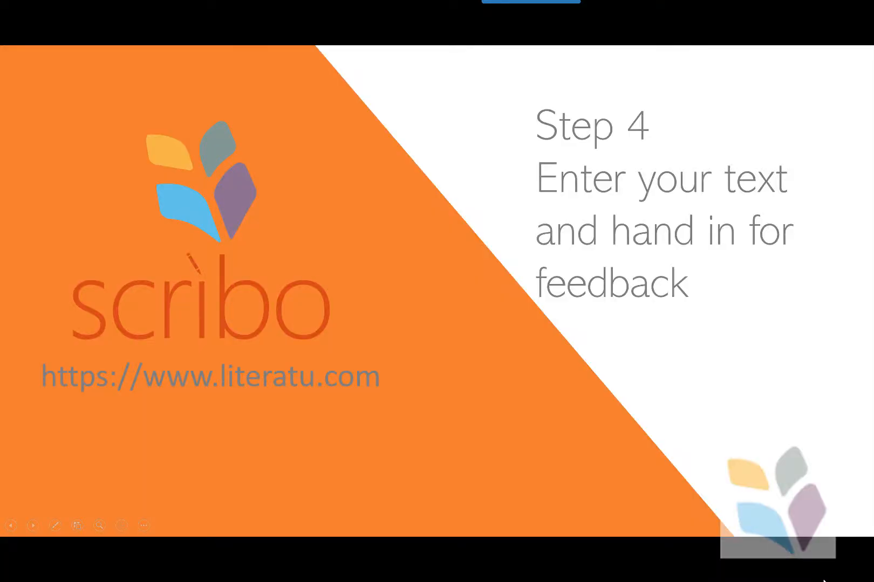
{"action": "key", "text": "Escape"}
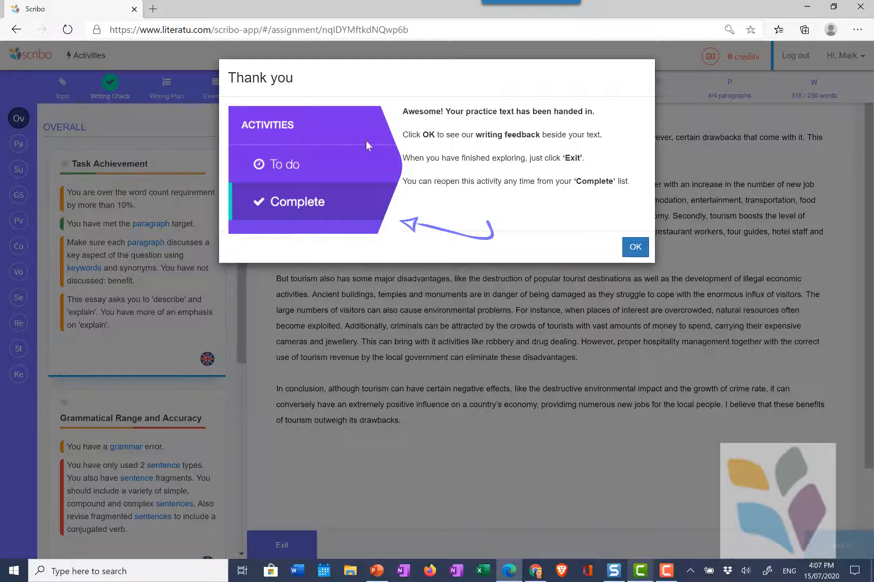
{"action": "left_click", "coordinate": [635, 247]}
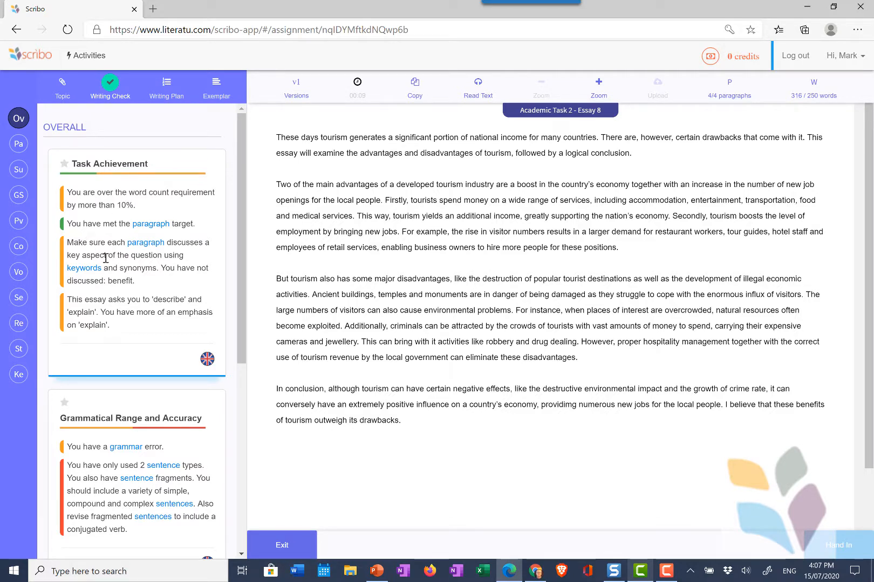
{"action": "scroll", "coordinate": [126, 283], "scroll_direction": "down", "scroll_amount": 5}
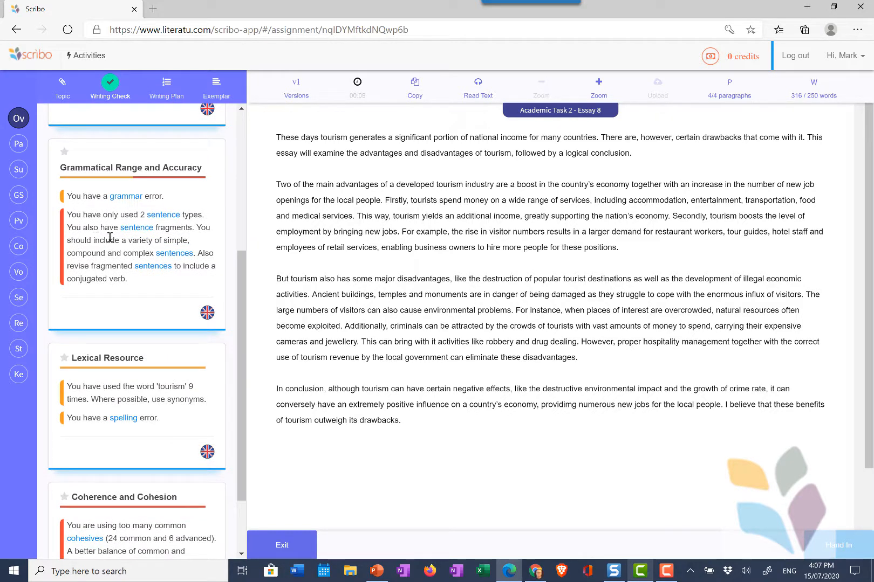
{"action": "left_click", "coordinate": [161, 216]}
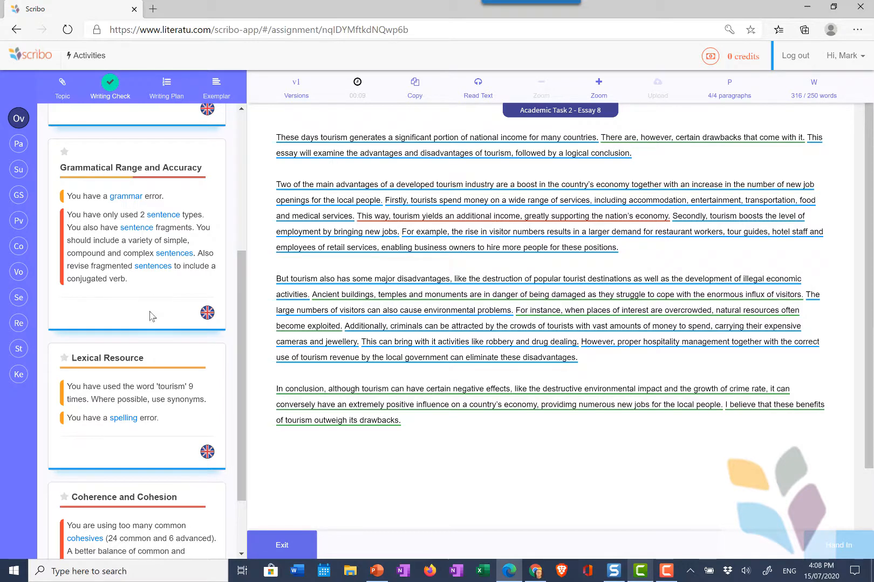
{"action": "scroll", "coordinate": [152, 317], "scroll_direction": "down", "scroll_amount": 3}
{"action": "scroll", "coordinate": [158, 406], "scroll_direction": "up", "scroll_amount": 6}
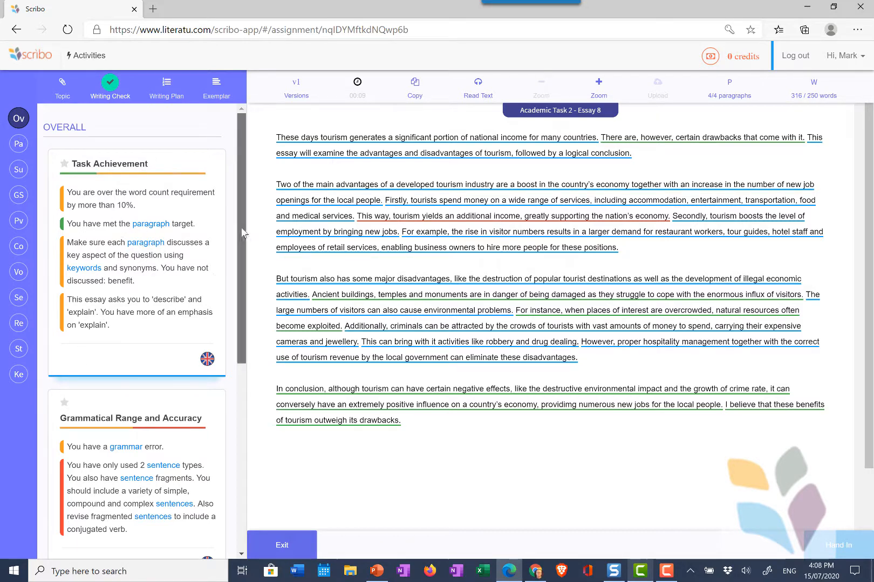
{"action": "scroll", "coordinate": [242, 233], "scroll_direction": "down", "scroll_amount": 5}
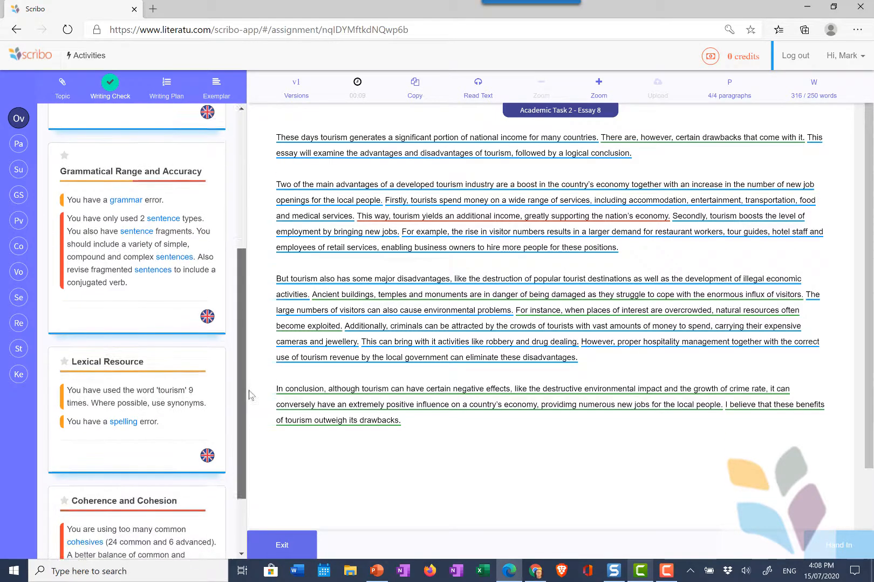
{"action": "scroll", "coordinate": [249, 395], "scroll_direction": "down", "scroll_amount": 2}
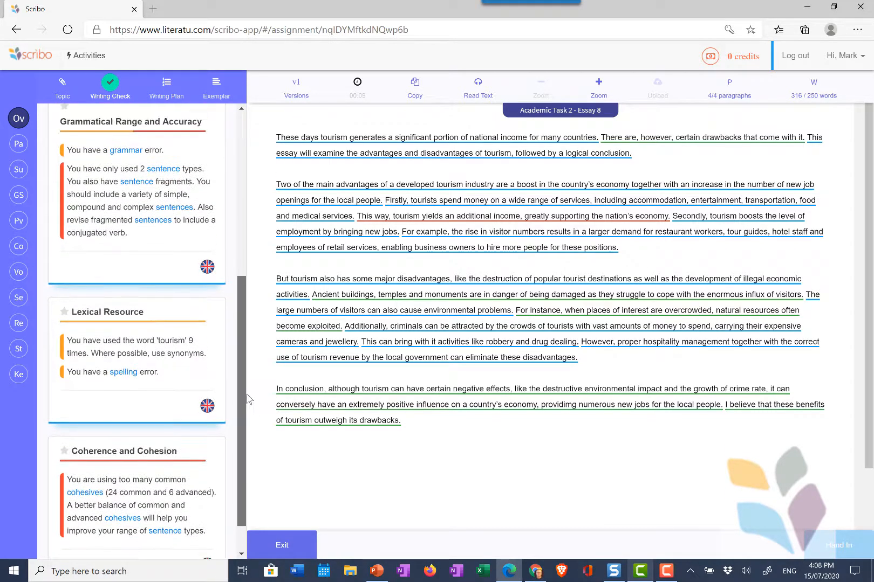
{"action": "scroll", "coordinate": [248, 399], "scroll_direction": "down", "scroll_amount": 1}
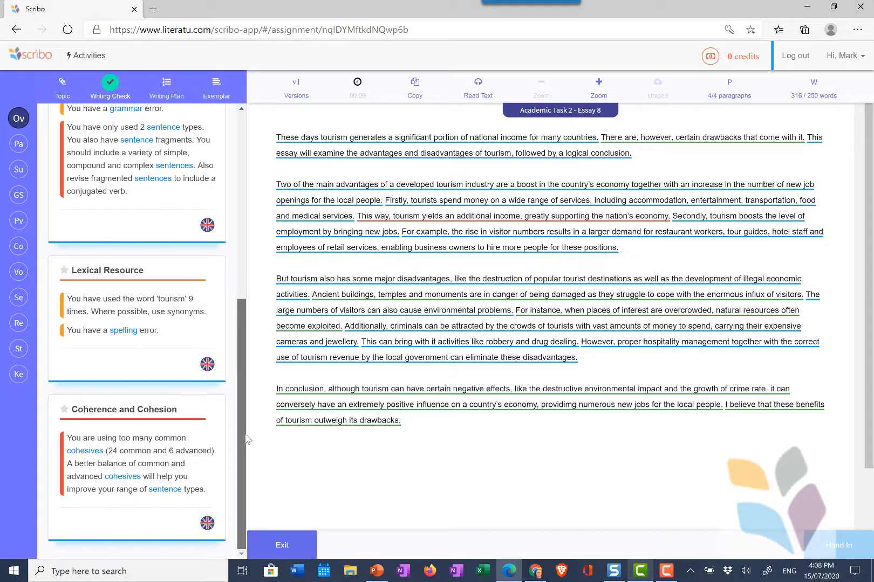
{"action": "scroll", "coordinate": [253, 399], "scroll_direction": "up", "scroll_amount": 7}
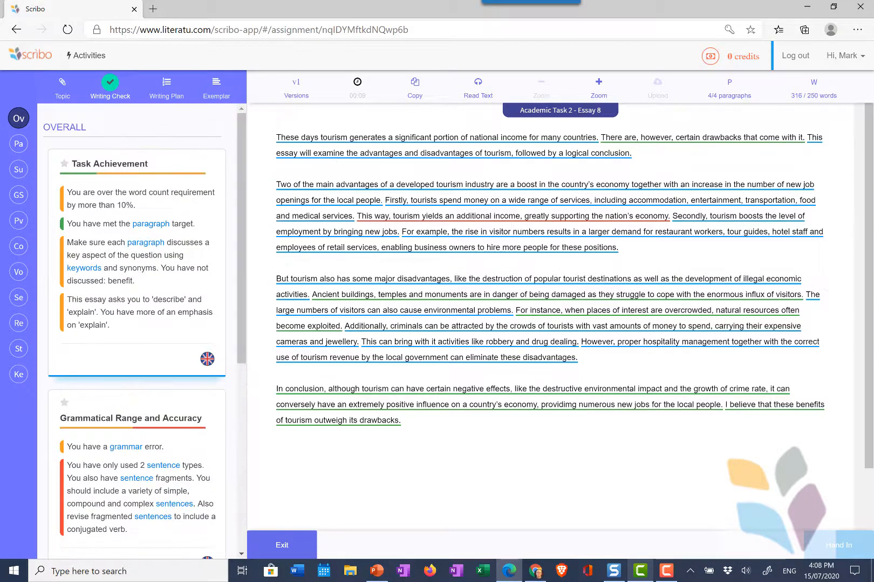
- Read Paragraph 1's feedback, then show the Summary's four key theme sentences
{"action": "left_click", "coordinate": [18, 144]}
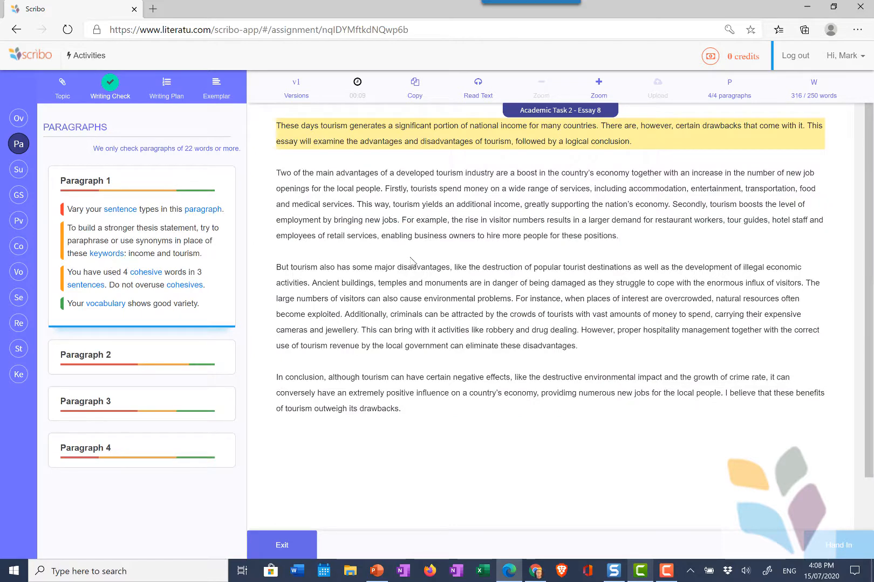
{"action": "scroll", "coordinate": [412, 262], "scroll_direction": "up", "scroll_amount": 1}
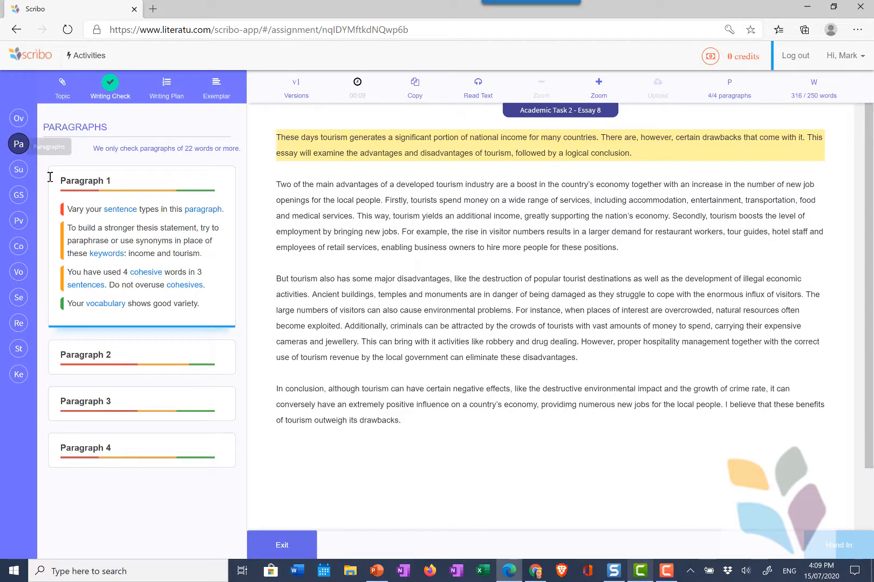
{"action": "left_click", "coordinate": [18, 169]}
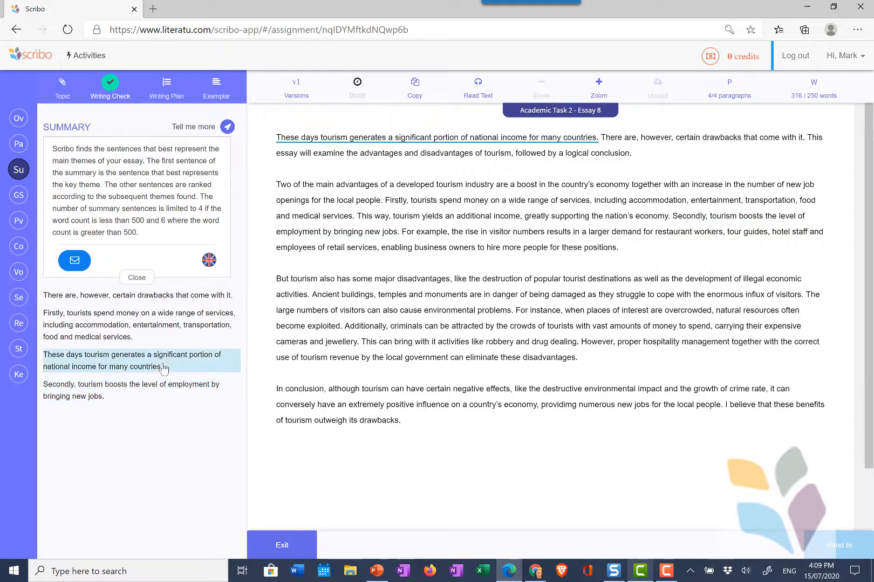
- List the grammar and spelling issues filtered to Writing Clarity and inspect the underlined words
{"action": "left_click", "coordinate": [18, 195]}
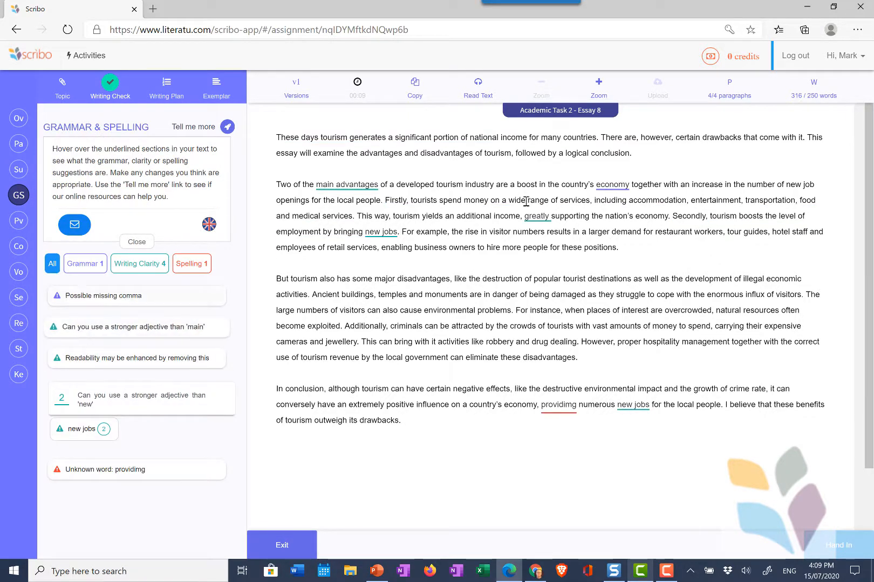
{"action": "mouse_move", "coordinate": [622, 184]}
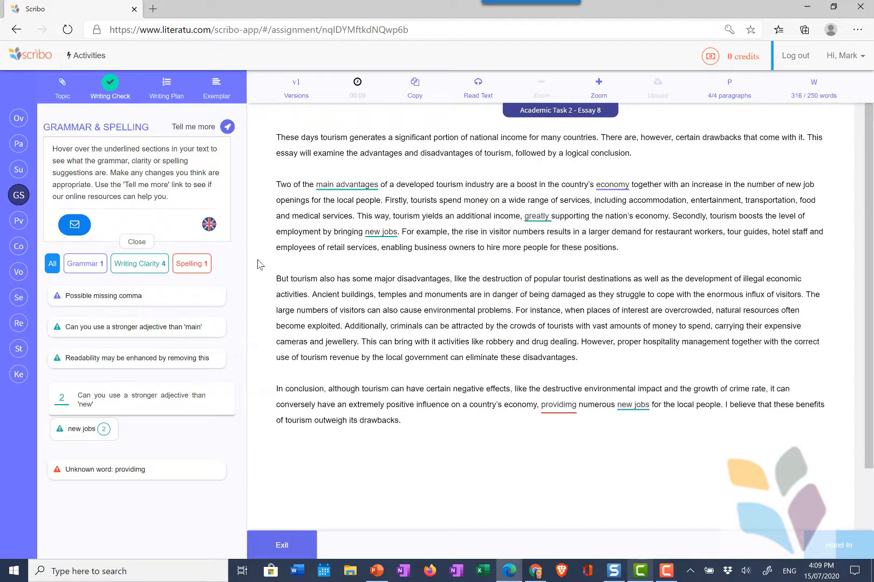
{"action": "left_click", "coordinate": [141, 266]}
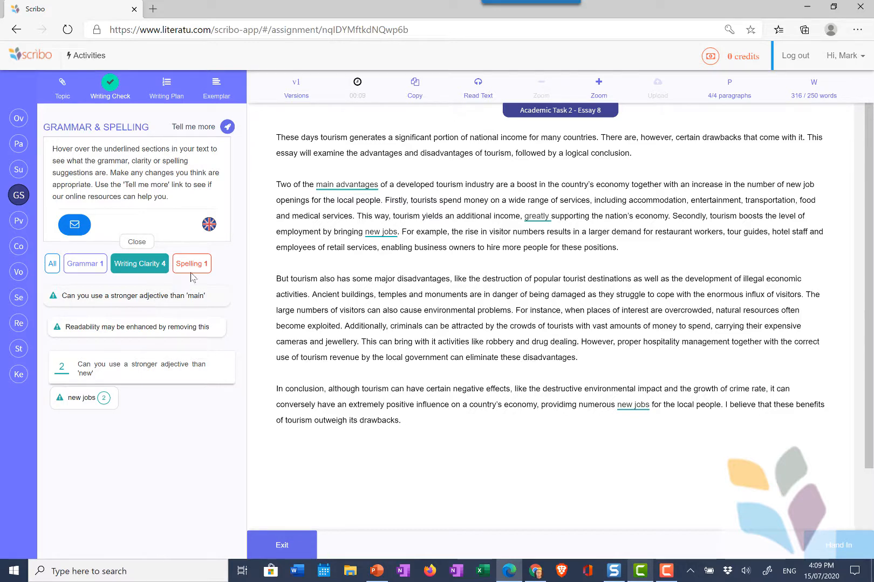
{"action": "mouse_move", "coordinate": [387, 229]}
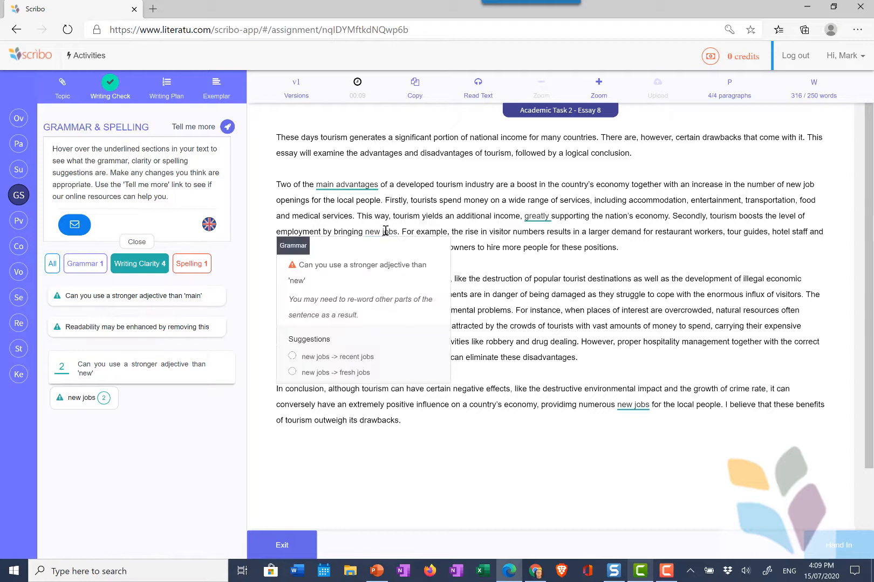
{"action": "mouse_move", "coordinate": [533, 217]}
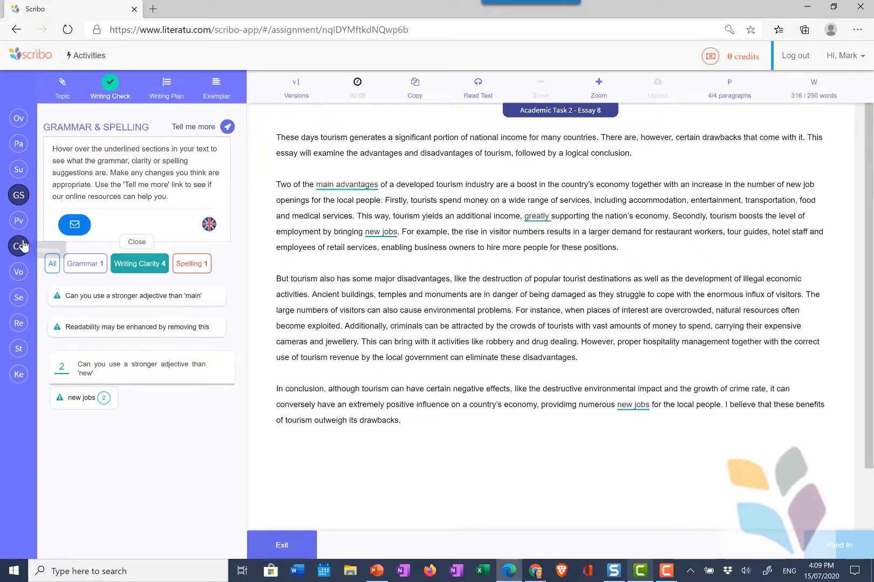
- Mark passive-voice phrases, then review cohesives: 12 common used 24 times and 6 advanced
{"action": "left_click", "coordinate": [19, 221]}
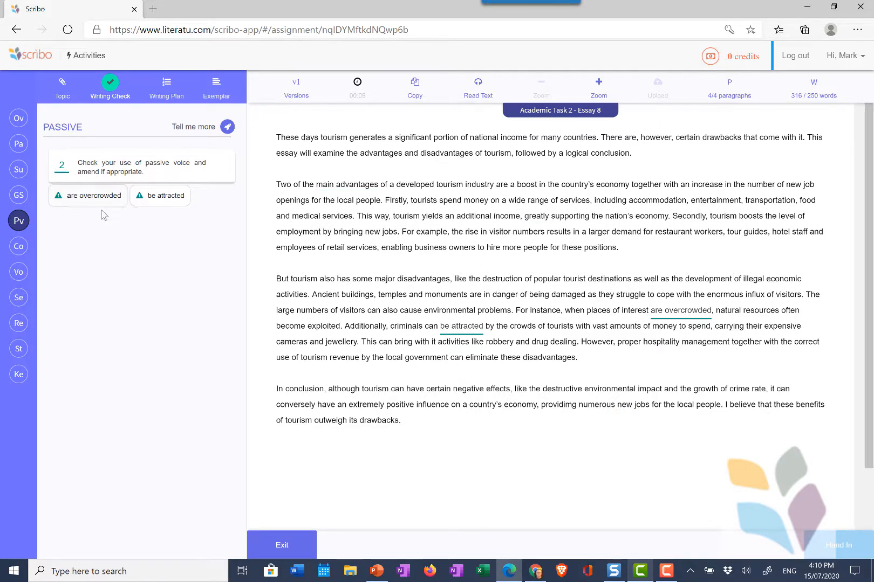
{"action": "left_click", "coordinate": [18, 247]}
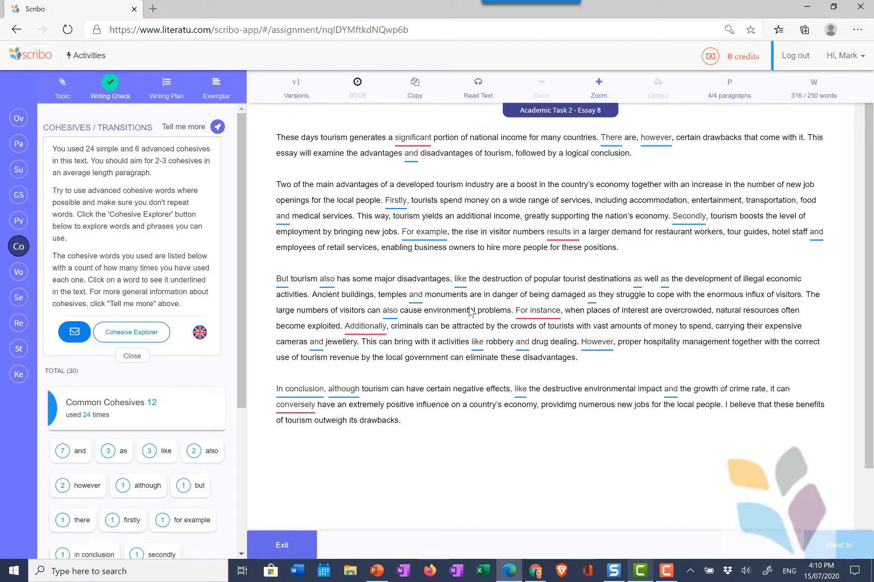
{"action": "scroll", "coordinate": [330, 360], "scroll_direction": "down", "scroll_amount": 2}
{"action": "scroll", "coordinate": [330, 361], "scroll_direction": "up", "scroll_amount": 2}
{"action": "left_click_drag", "start_coordinate": [243, 334], "coordinate": [252, 315]}
- Translate the overall feedback into Arabic and back to English, then show the vocabulary breakdown
{"action": "left_click", "coordinate": [18, 145]}
{"action": "left_click", "coordinate": [19, 118]}
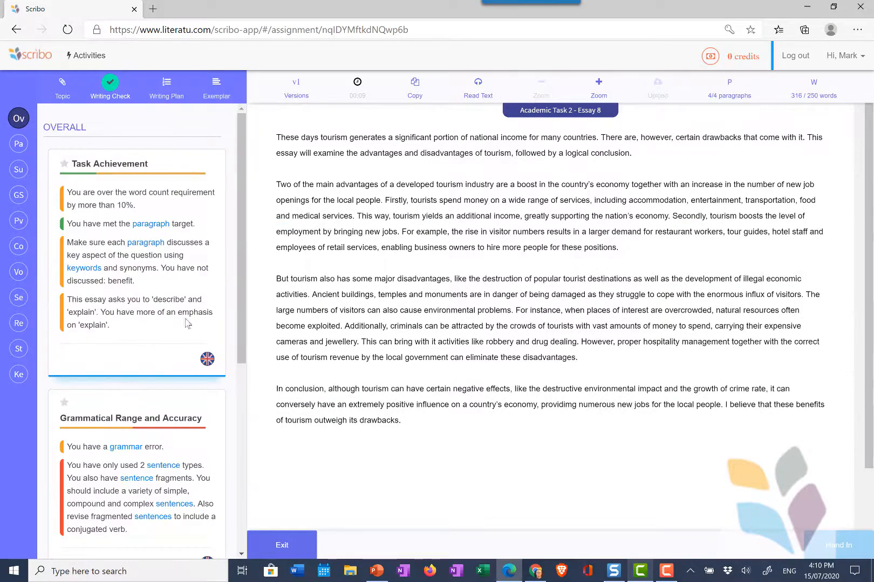
{"action": "left_click", "coordinate": [207, 360]}
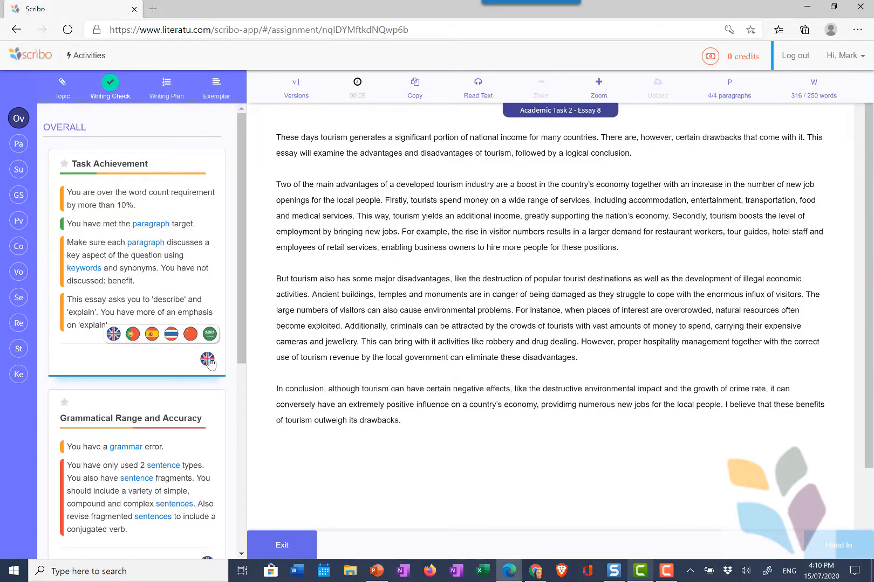
{"action": "left_click", "coordinate": [210, 335]}
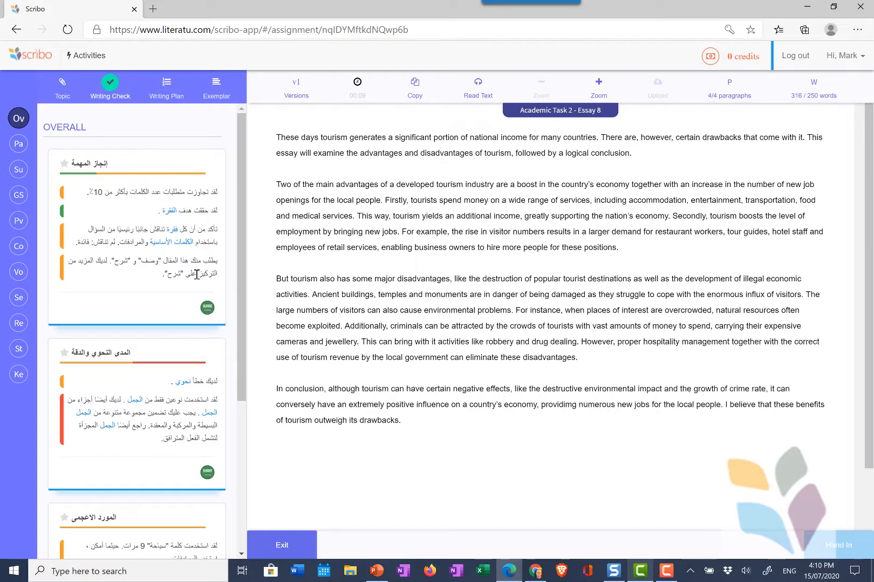
{"action": "left_click", "coordinate": [210, 309]}
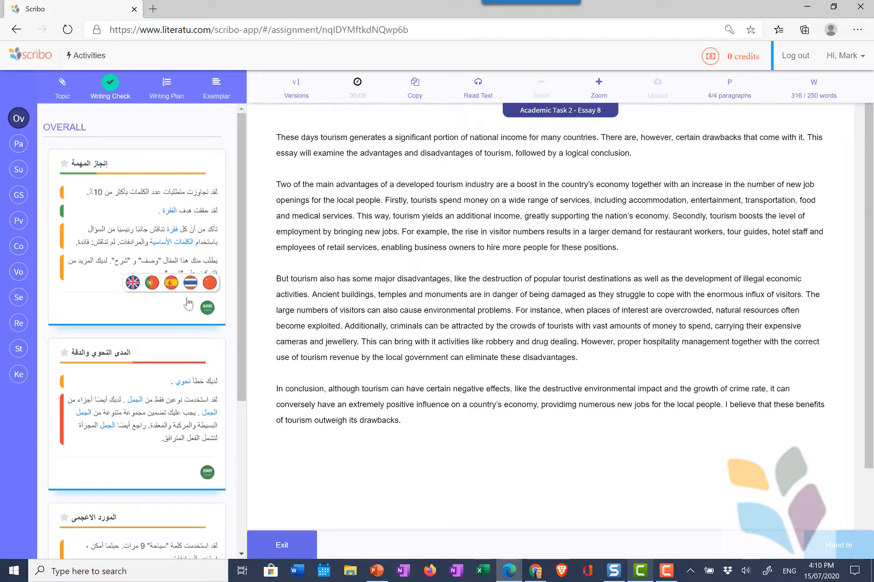
{"action": "left_click", "coordinate": [131, 283]}
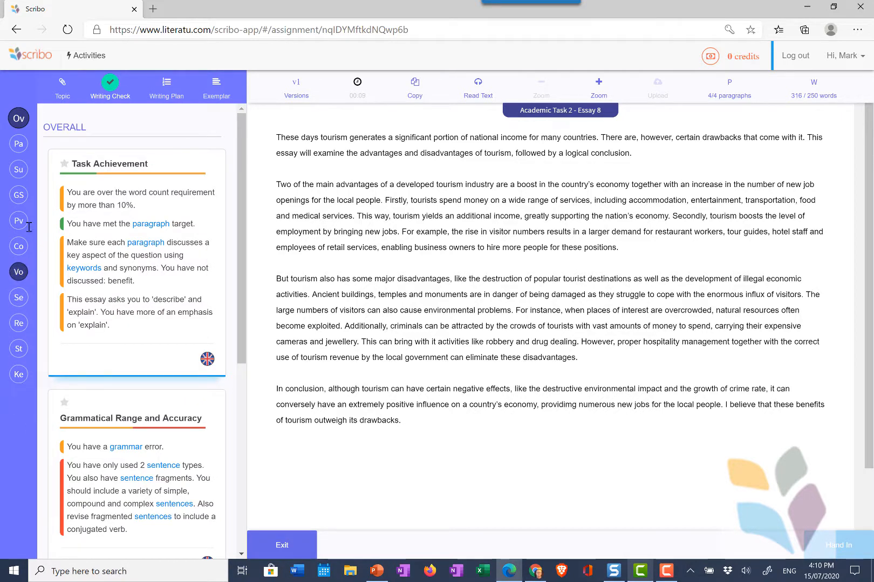
{"action": "left_click", "coordinate": [26, 277]}
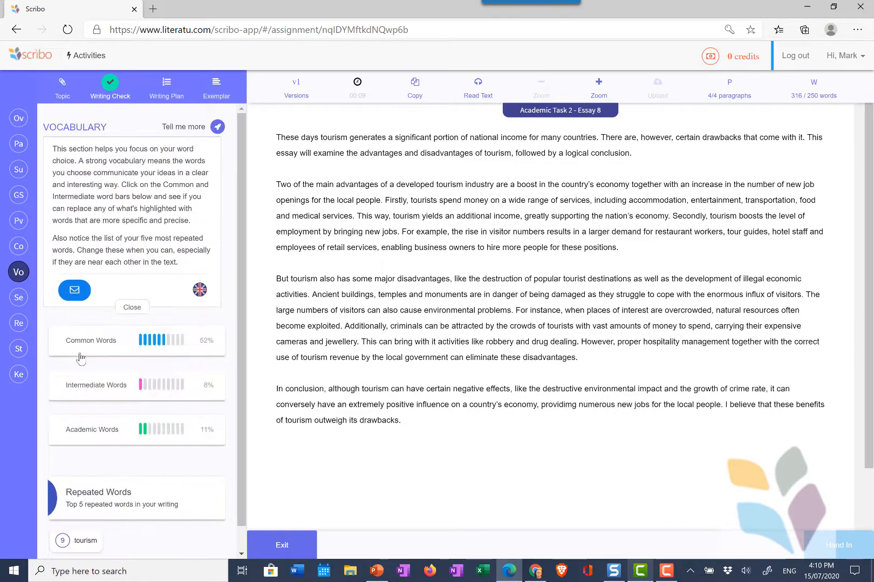
- Underline the academic words, then highlight the sentence fragment and the 40-word long sentence
{"action": "left_click", "coordinate": [150, 440]}
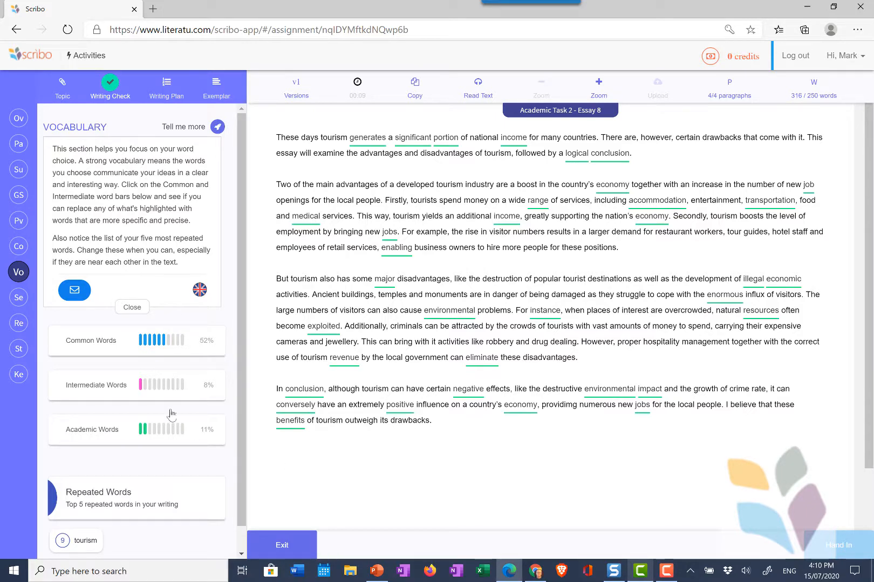
{"action": "left_click", "coordinate": [21, 300]}
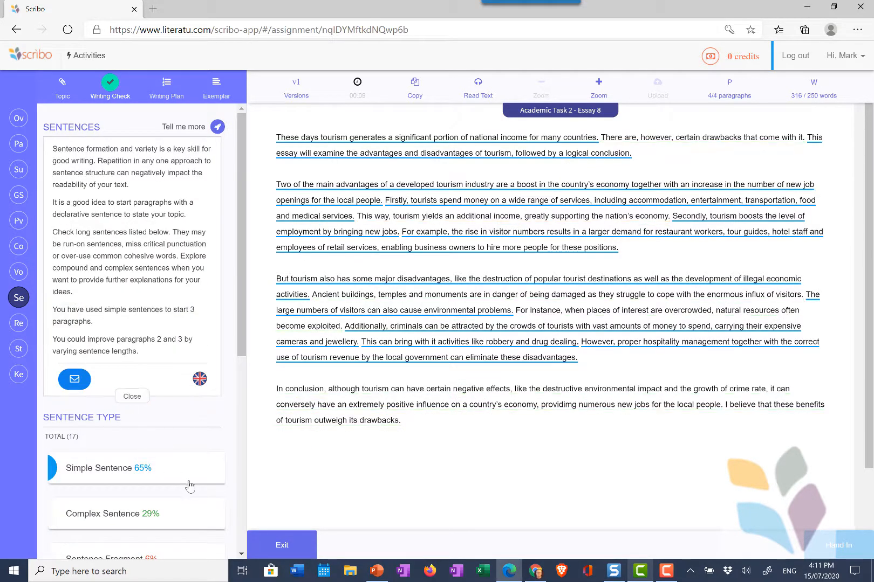
{"action": "scroll", "coordinate": [188, 486], "scroll_direction": "down", "scroll_amount": 3}
{"action": "scroll", "coordinate": [189, 485], "scroll_direction": "down", "scroll_amount": 2}
{"action": "left_click", "coordinate": [112, 322]}
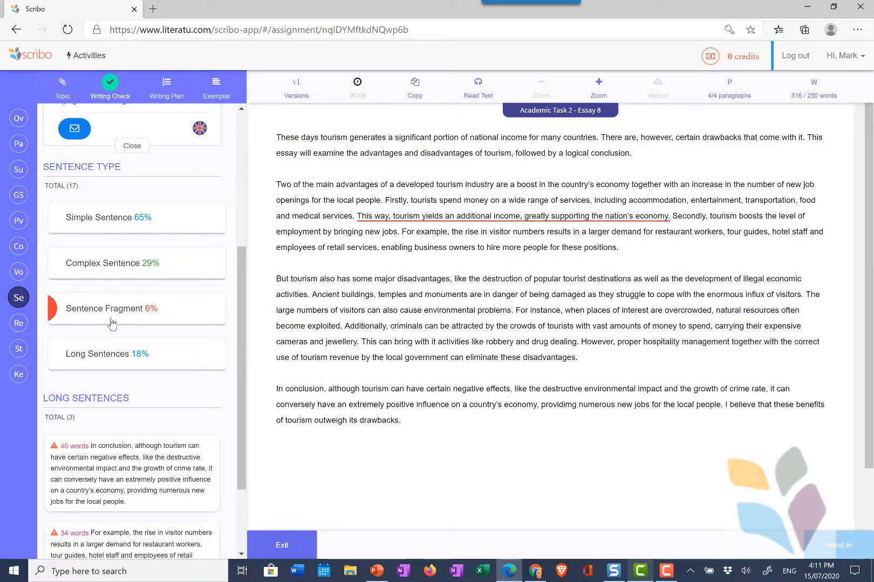
{"action": "left_click", "coordinate": [130, 470]}
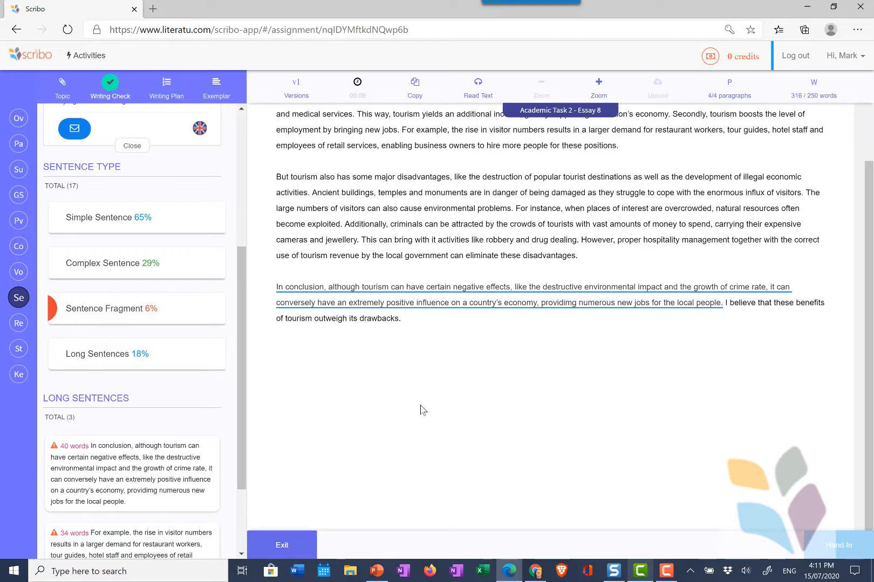
- Check keyword use (tourism 13, benefit 4, income 3, problems 3), then return to Sentences
{"action": "left_click", "coordinate": [19, 374]}
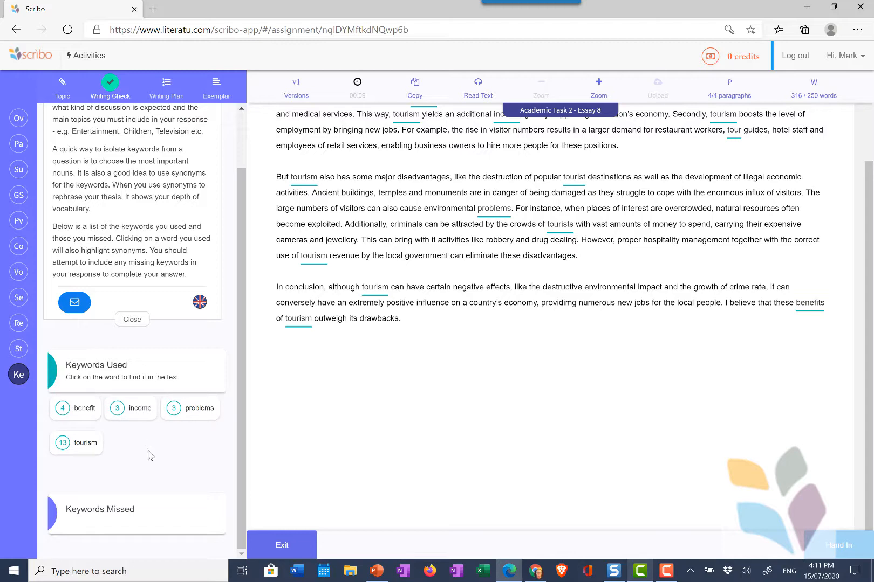
{"action": "scroll", "coordinate": [153, 458], "scroll_direction": "up", "scroll_amount": 2}
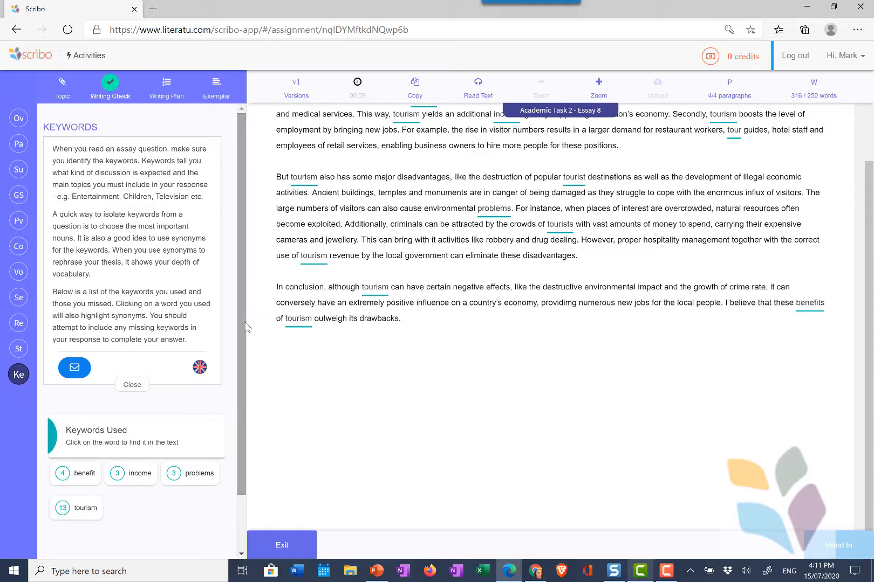
{"action": "left_click", "coordinate": [19, 297]}
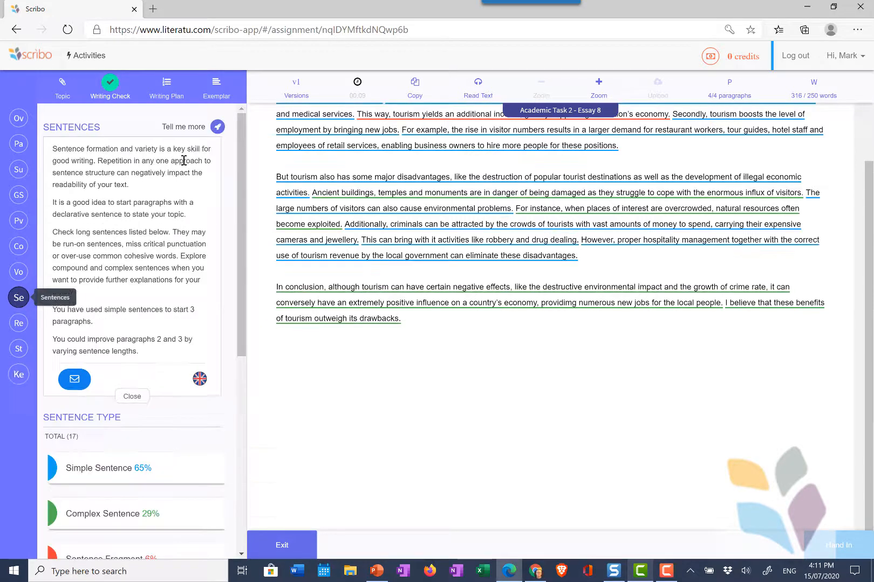
{"action": "left_click", "coordinate": [218, 128]}
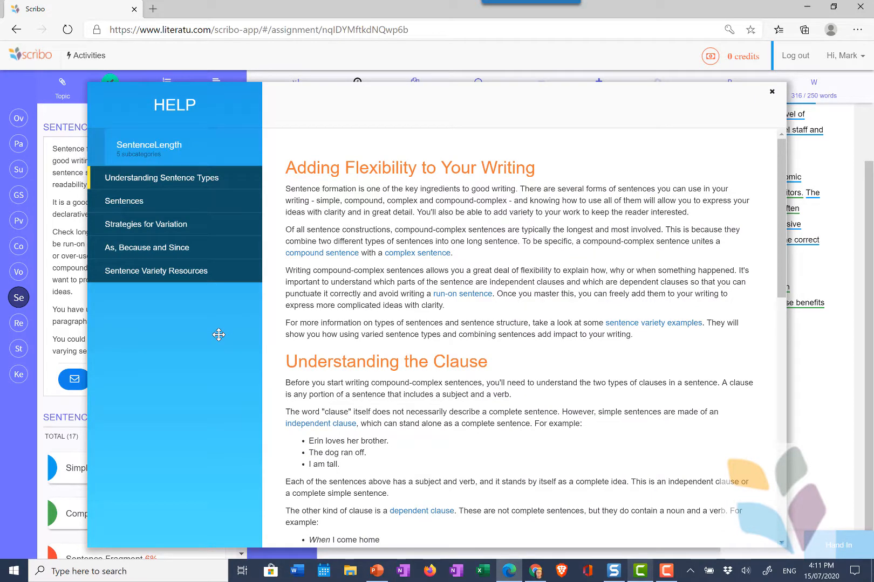
{"action": "left_click", "coordinate": [772, 92]}
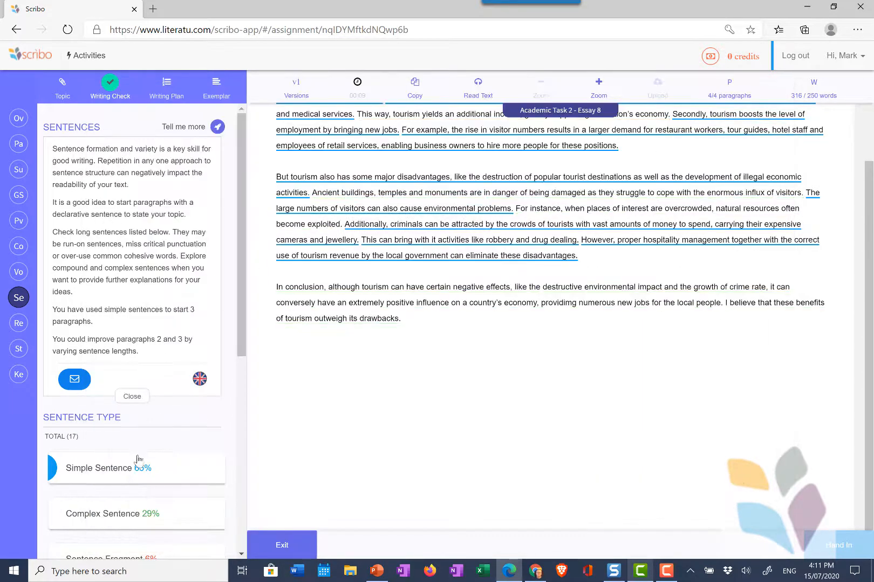
{"action": "scroll", "coordinate": [137, 459], "scroll_direction": "down", "scroll_amount": 8}
{"action": "scroll", "coordinate": [108, 421], "scroll_direction": "up", "scroll_amount": 7}
{"action": "scroll", "coordinate": [91, 395], "scroll_direction": "down", "scroll_amount": 1}
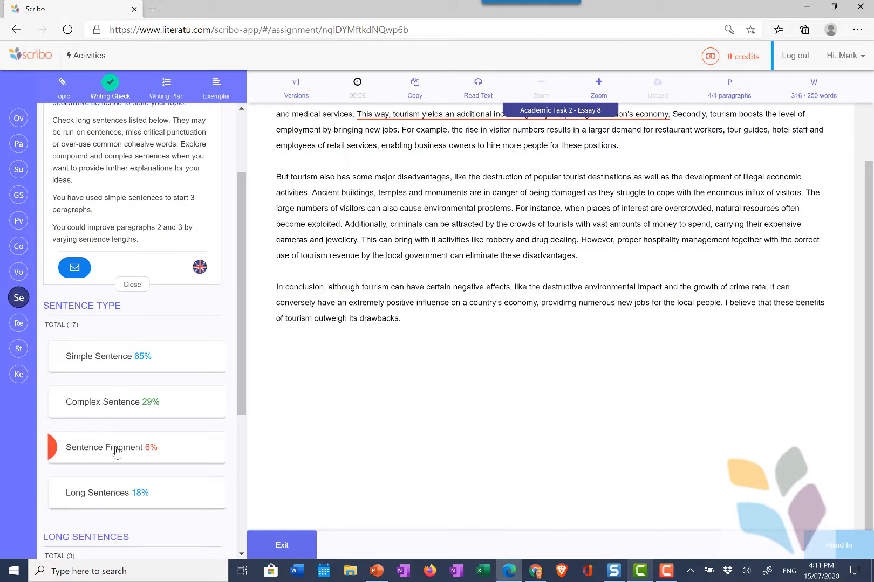
{"action": "scroll", "coordinate": [196, 144], "scroll_direction": "up", "scroll_amount": 3}
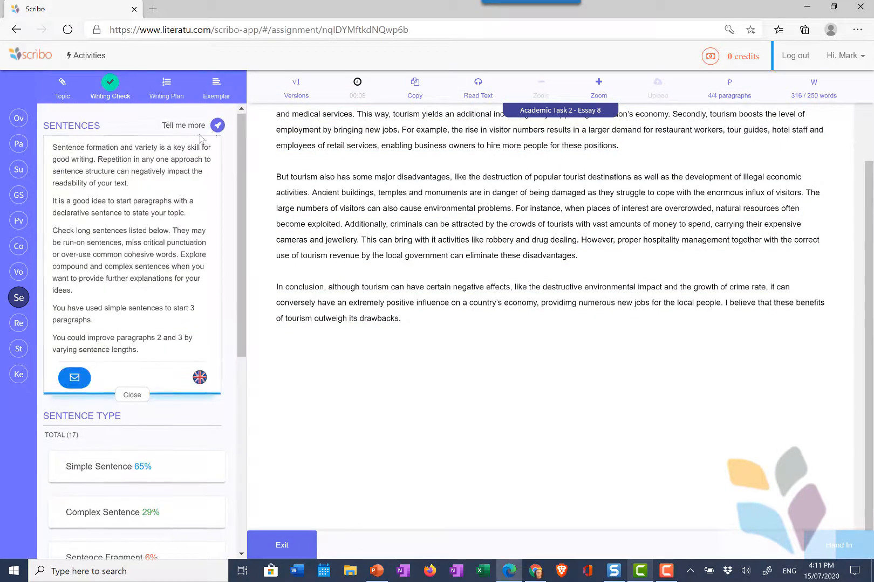
{"action": "left_click", "coordinate": [217, 128]}
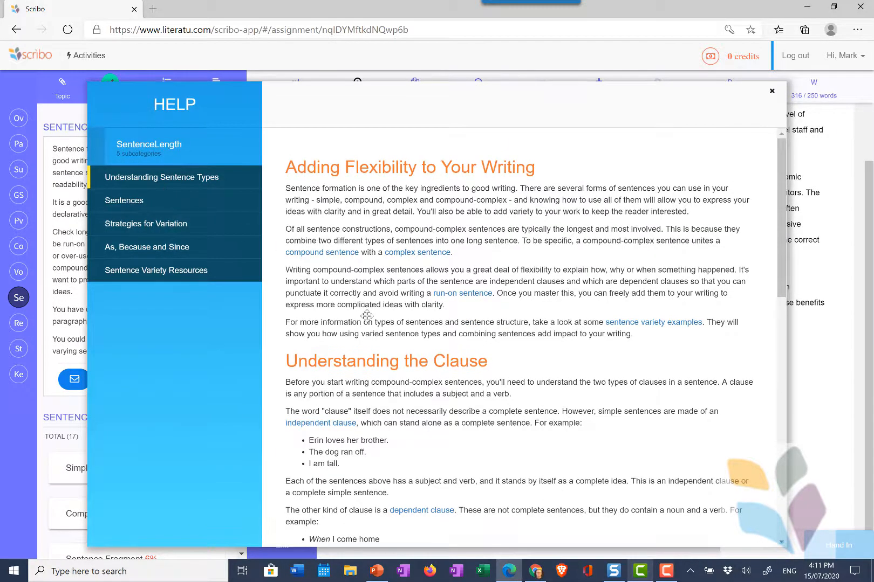
{"action": "scroll", "coordinate": [367, 316], "scroll_direction": "down", "scroll_amount": 15}
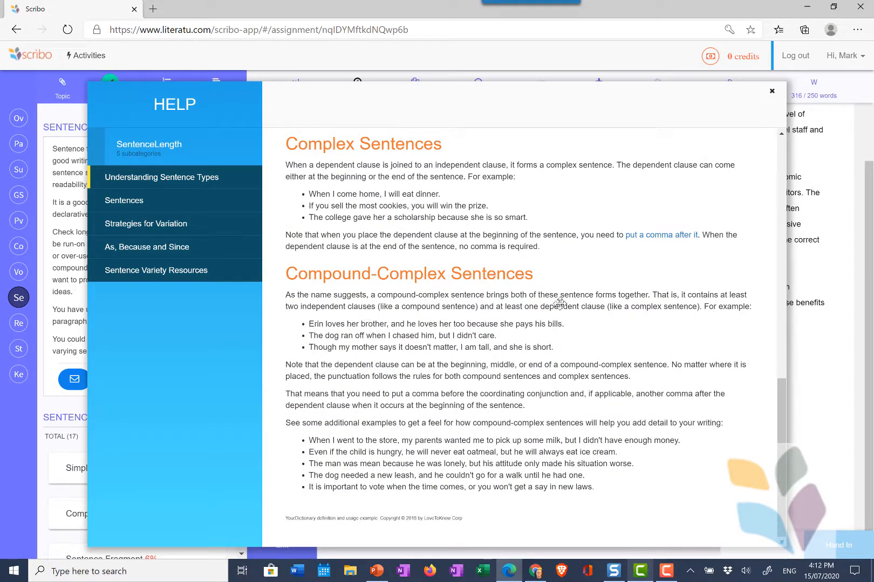
{"action": "left_click", "coordinate": [772, 91]}
{"action": "scroll", "coordinate": [412, 393], "scroll_direction": "up", "scroll_amount": 2}
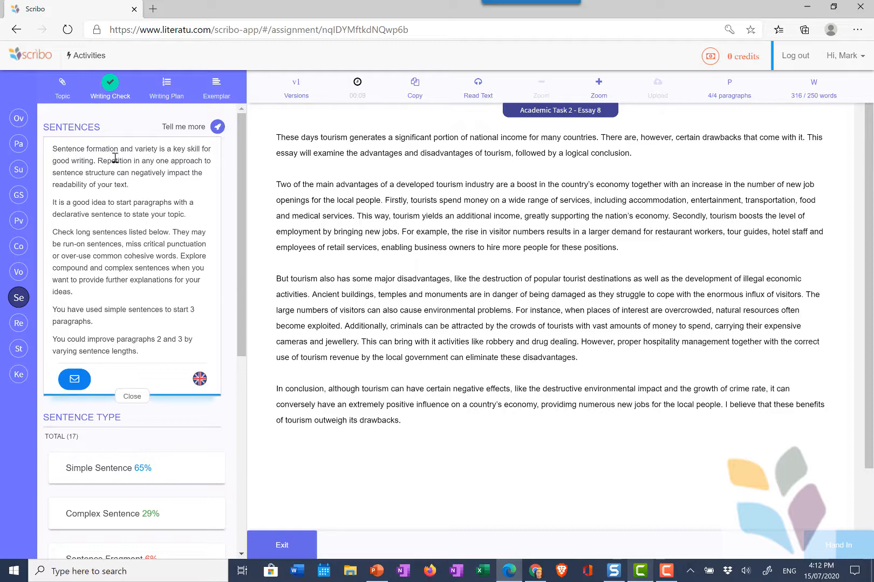
- Look through the Topic, Writing Check, Writing Plan and Exemplar tabs, scrolling the model exemplar
{"action": "left_click", "coordinate": [61, 93]}
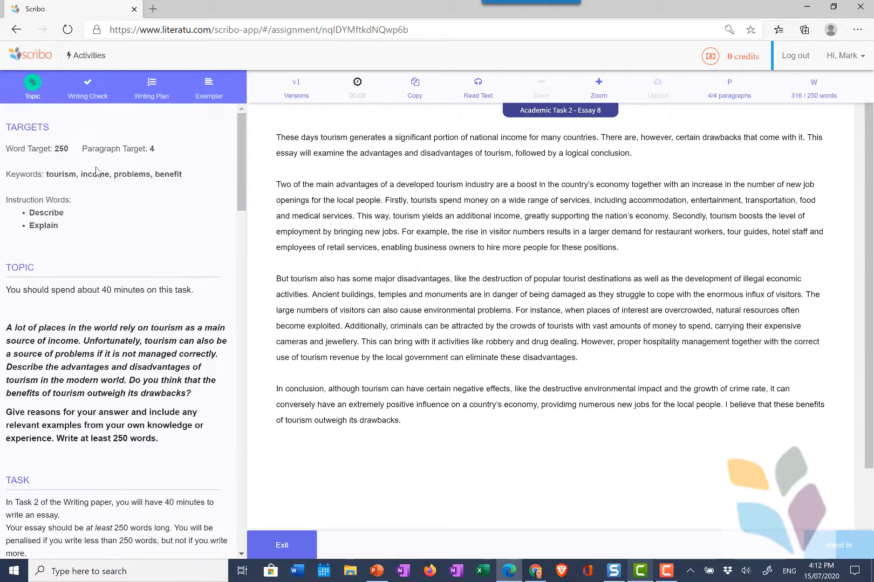
{"action": "left_click", "coordinate": [82, 96]}
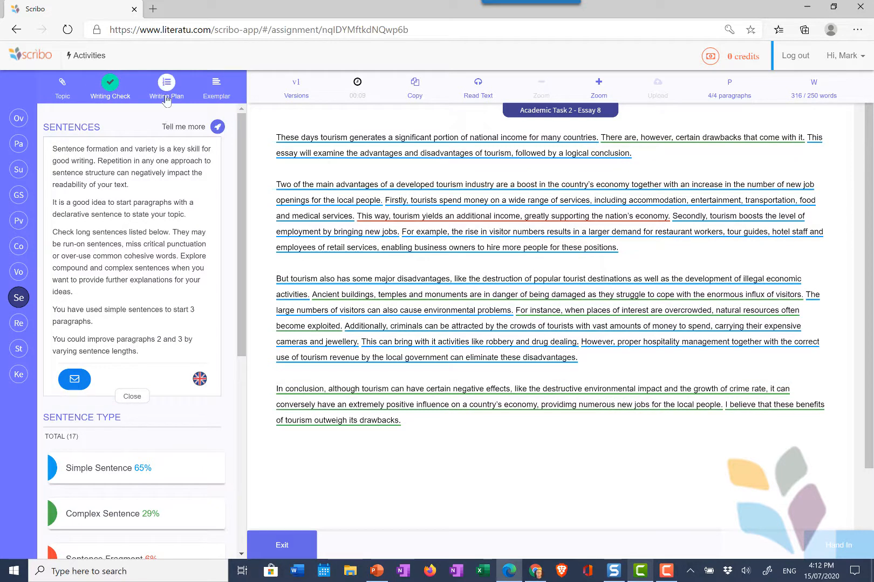
{"action": "left_click", "coordinate": [166, 96]}
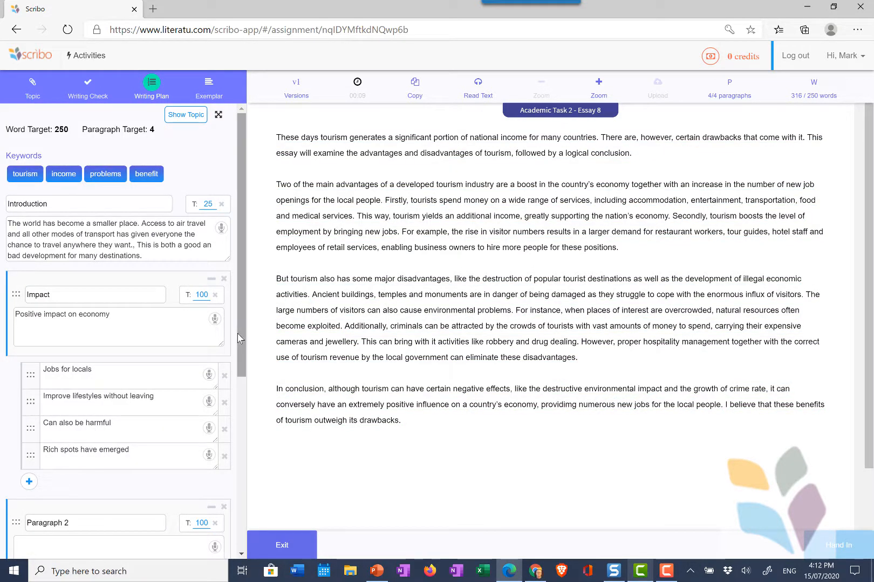
{"action": "left_click", "coordinate": [209, 96]}
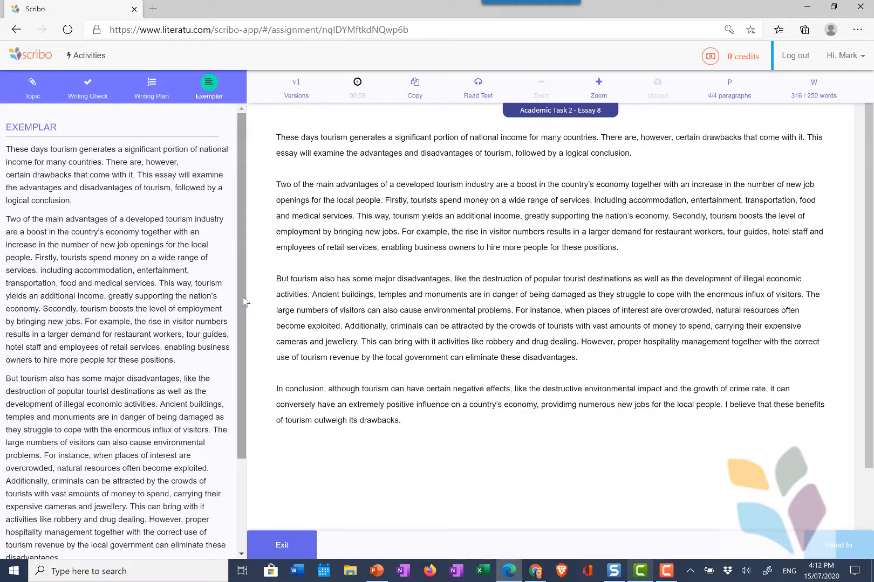
{"action": "left_click_drag", "start_coordinate": [243, 302], "coordinate": [242, 444]}
{"action": "left_click_drag", "start_coordinate": [246, 328], "coordinate": [254, 247]}
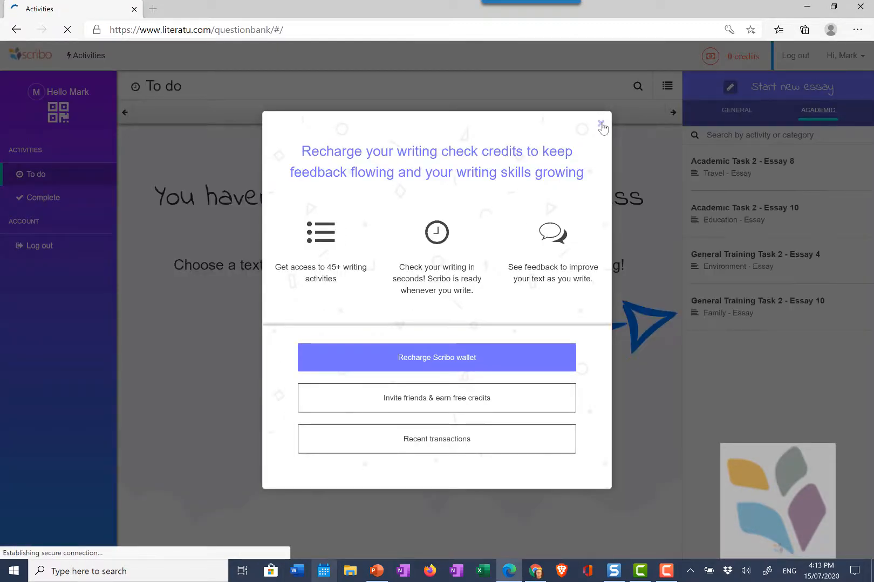
- Dismiss the Recharge offer, reopen handed-in Academic Task 2 - Essay 8 from Complete, then exit
{"action": "left_click", "coordinate": [601, 124]}
{"action": "left_click", "coordinate": [37, 206]}
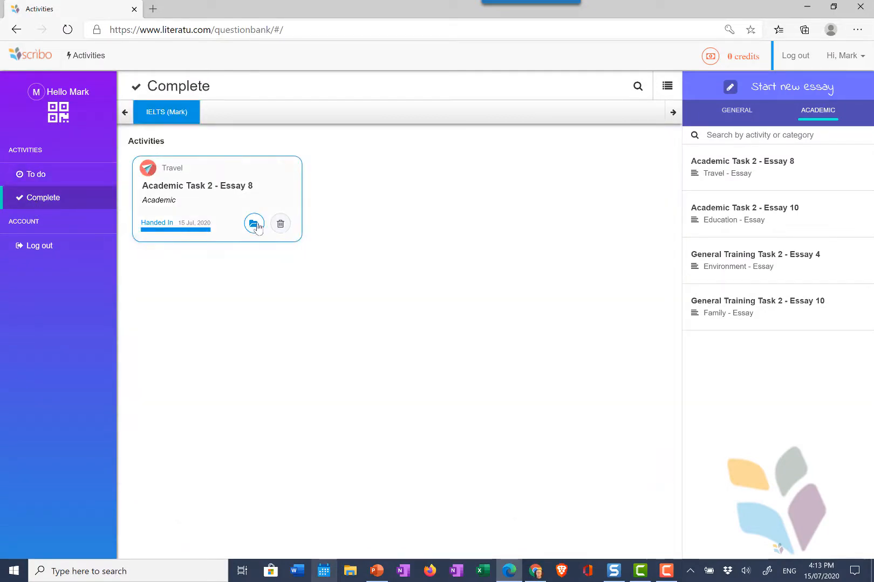
{"action": "left_click", "coordinate": [254, 223]}
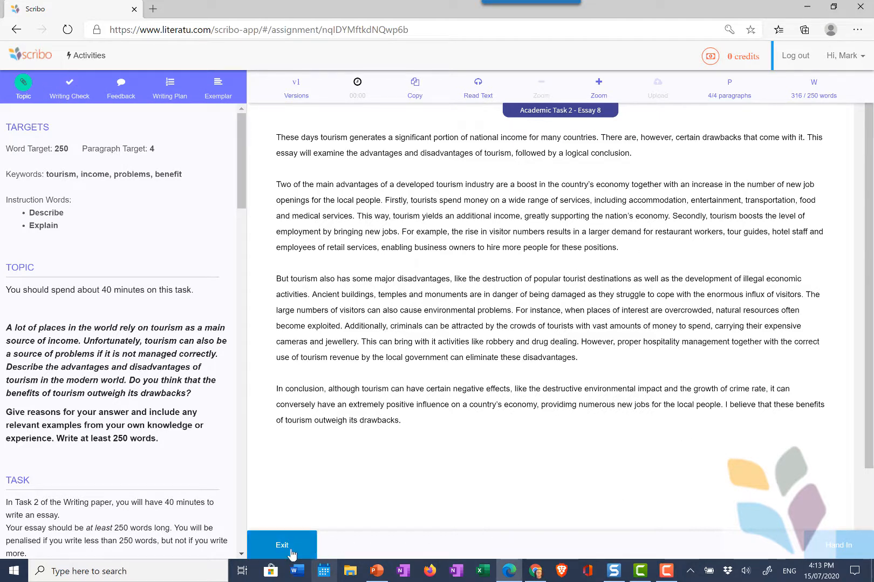
{"action": "left_click", "coordinate": [291, 553]}
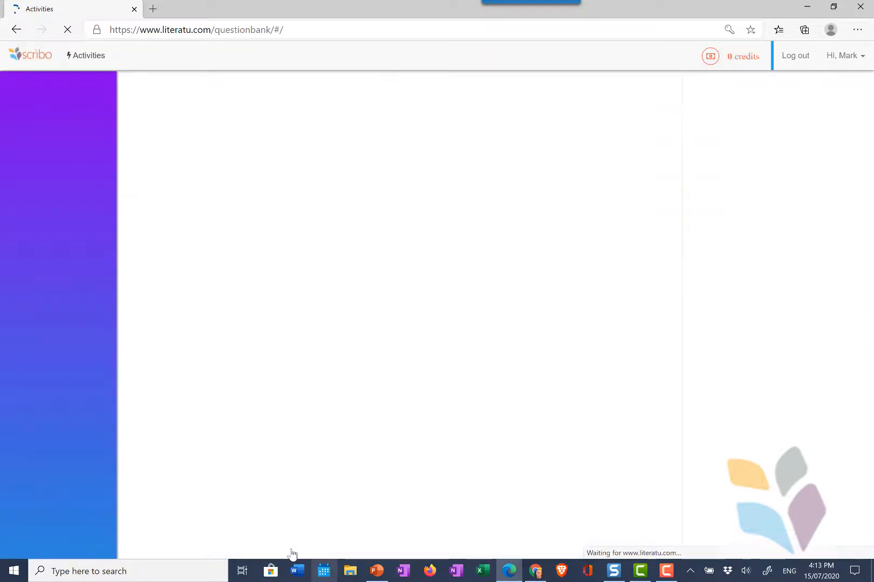